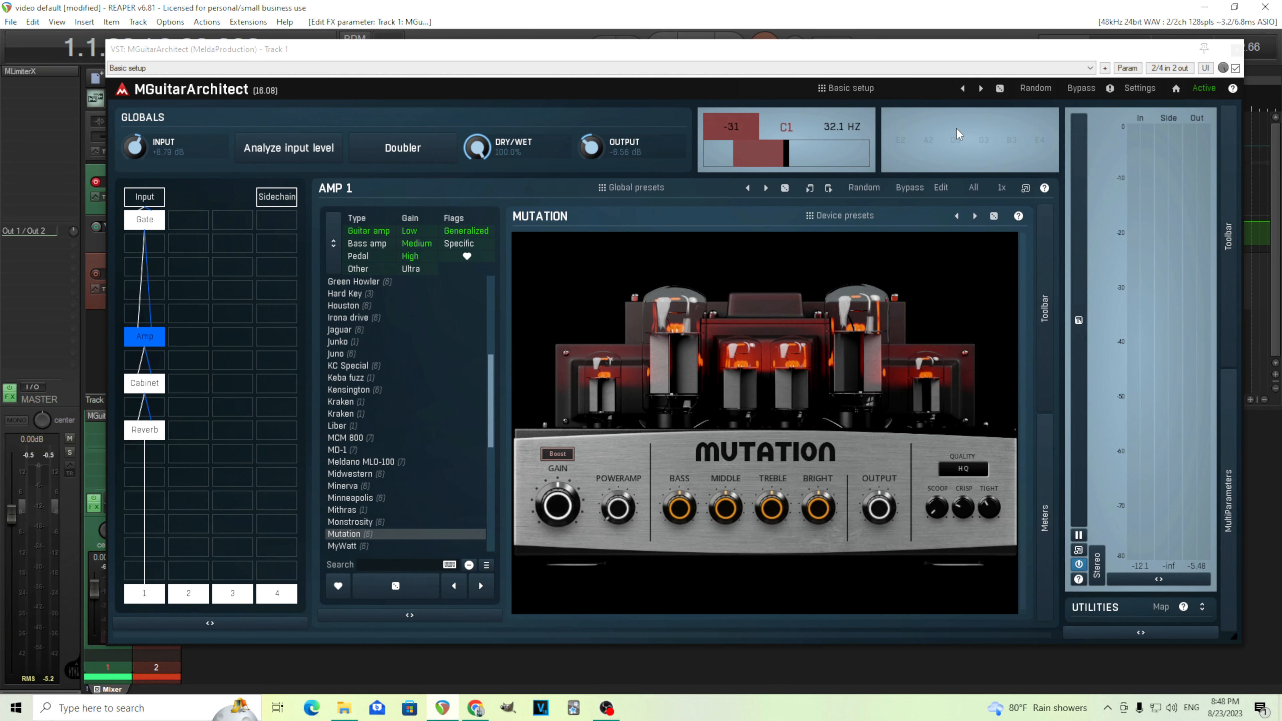
Open the Gate module and reload the Basic setup preset from the Templates folder
click(144, 219)
click(810, 88)
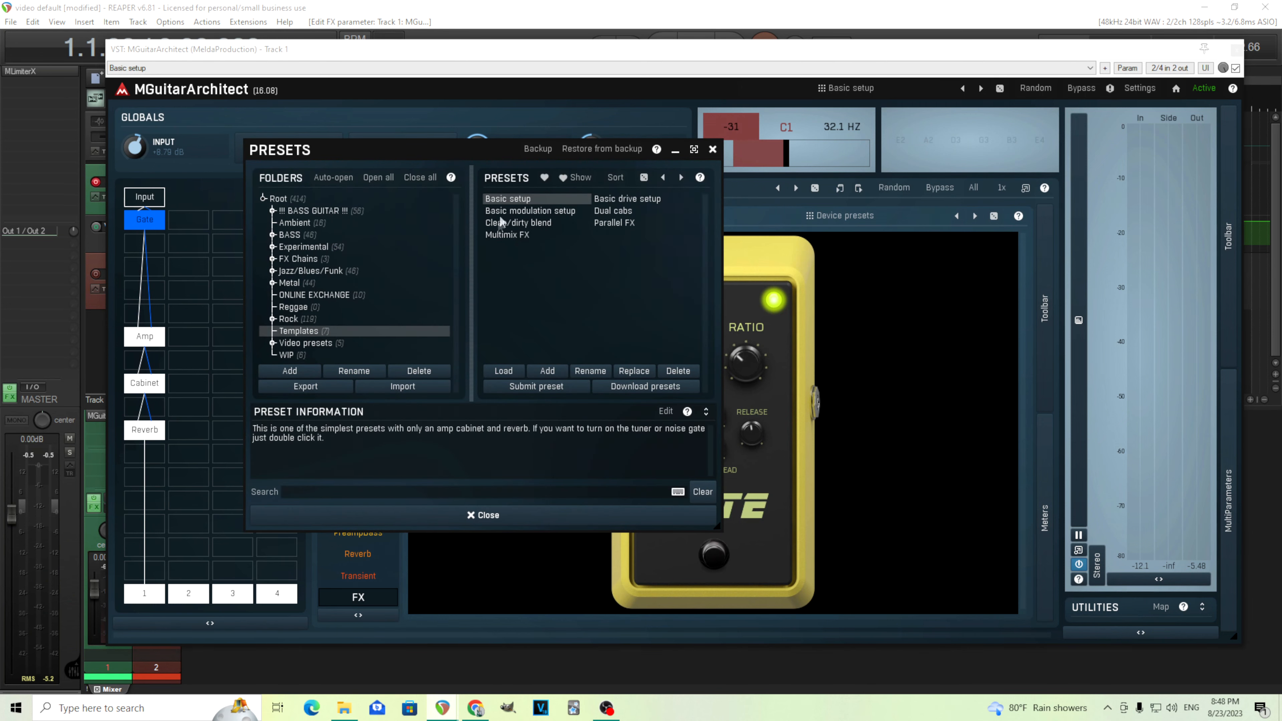
click(503, 201)
click(529, 520)
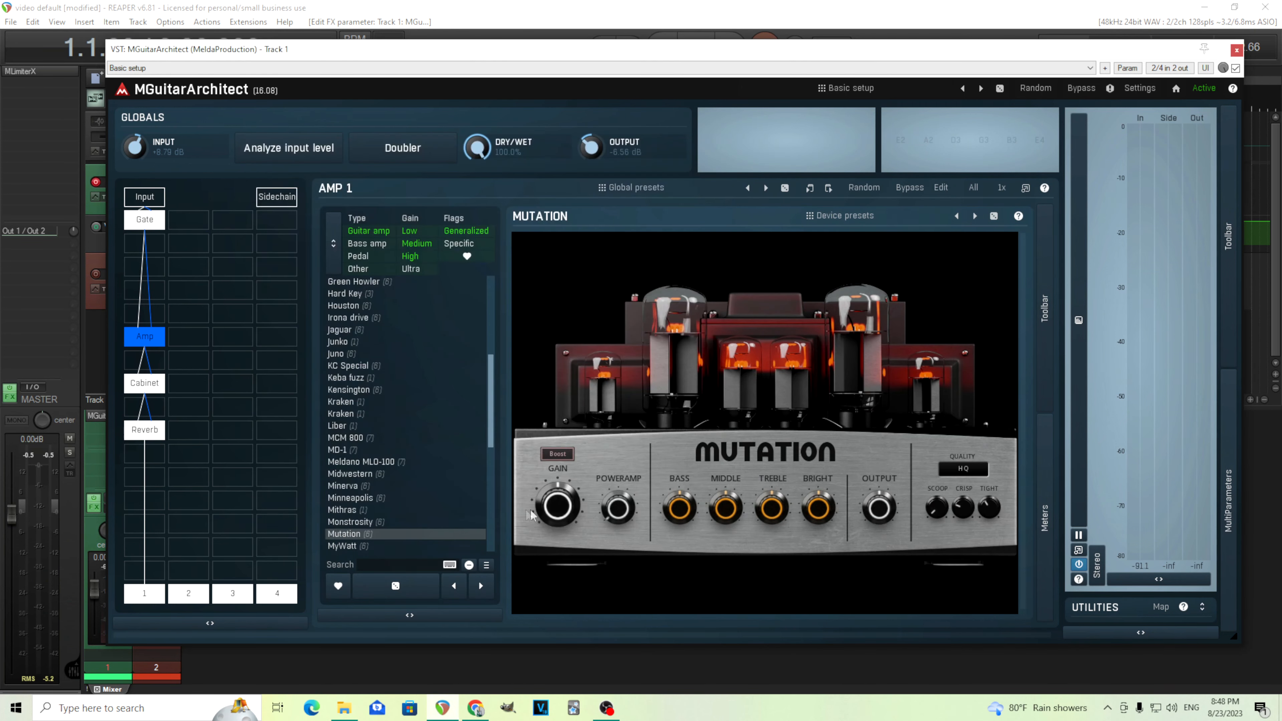
Look through the Gate, Amp, Cabinet and Reverb modules of the signal chain in turn
click(152, 222)
click(160, 335)
click(153, 385)
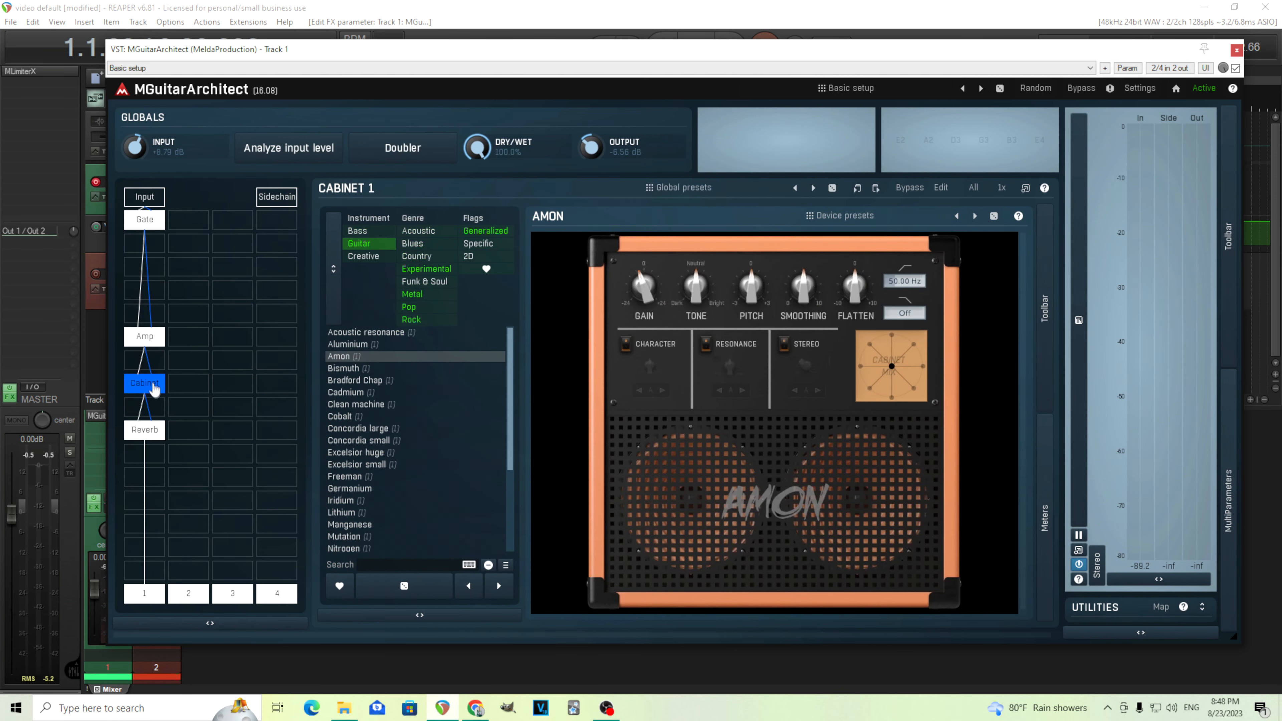
click(160, 435)
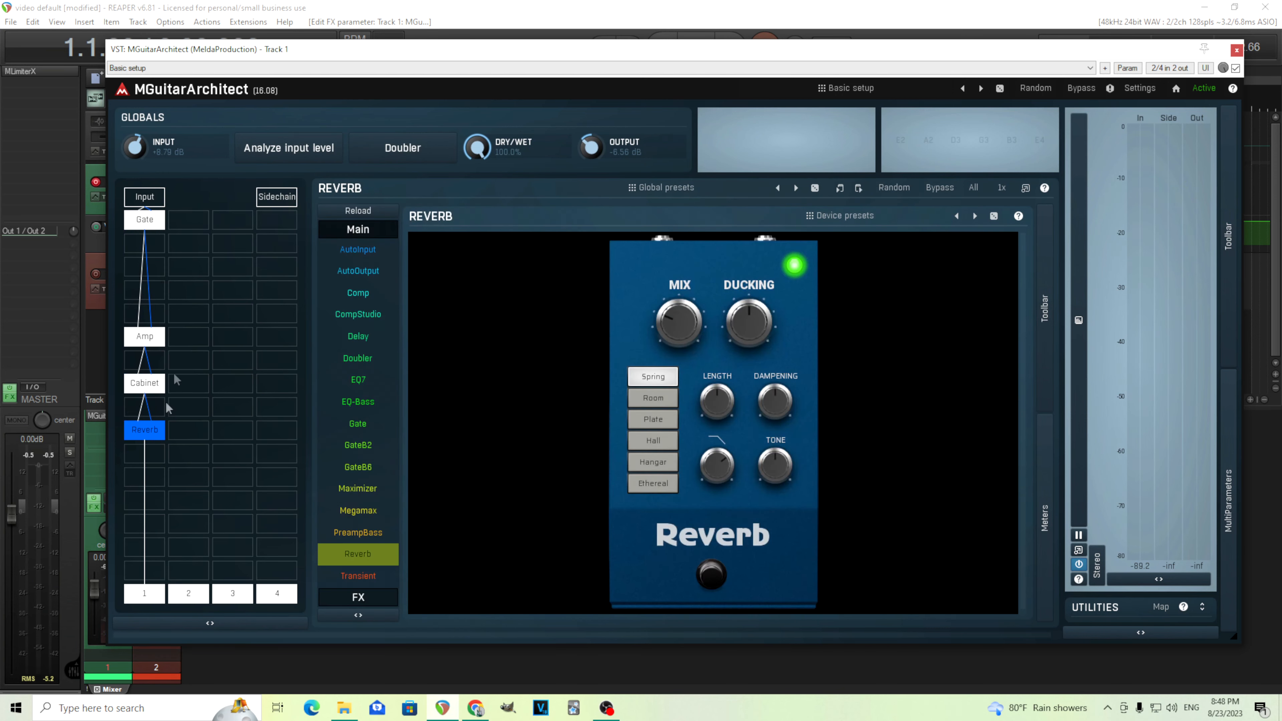
Insert a Subfilter pedal between the Gate and the Amp and try its Feedback at high, low and middle amounts
click(161, 294)
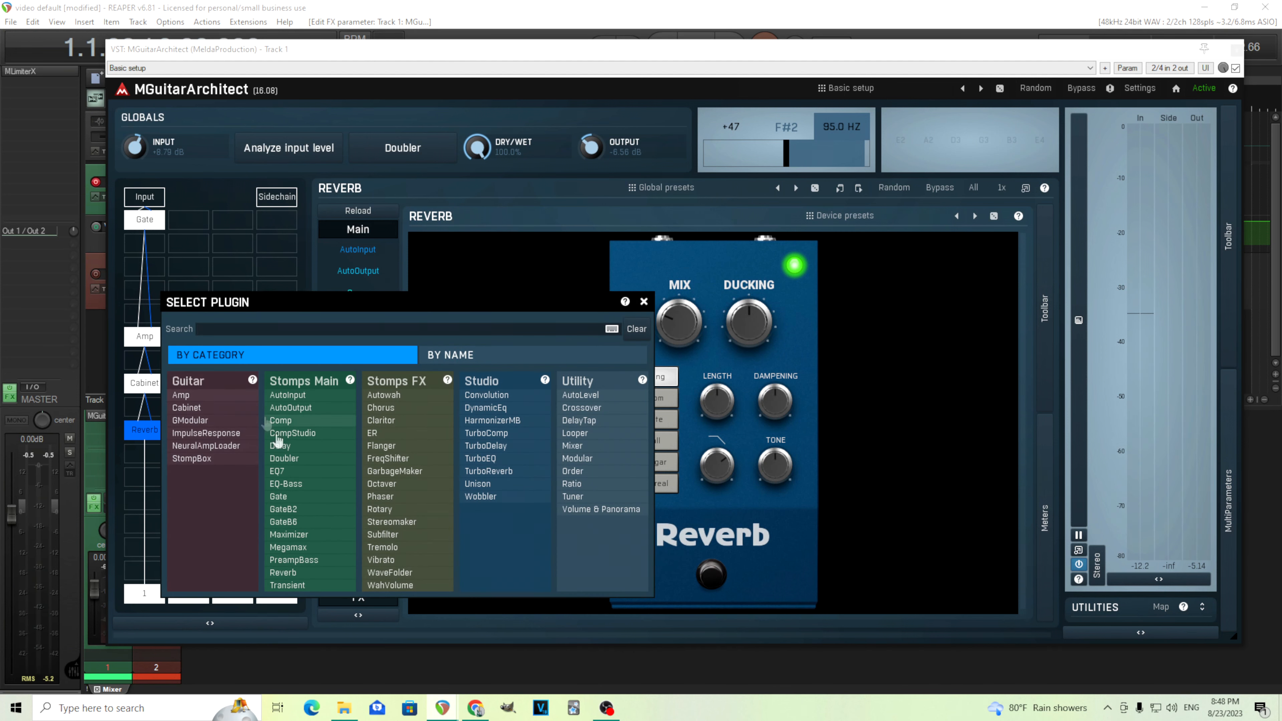
click(394, 537)
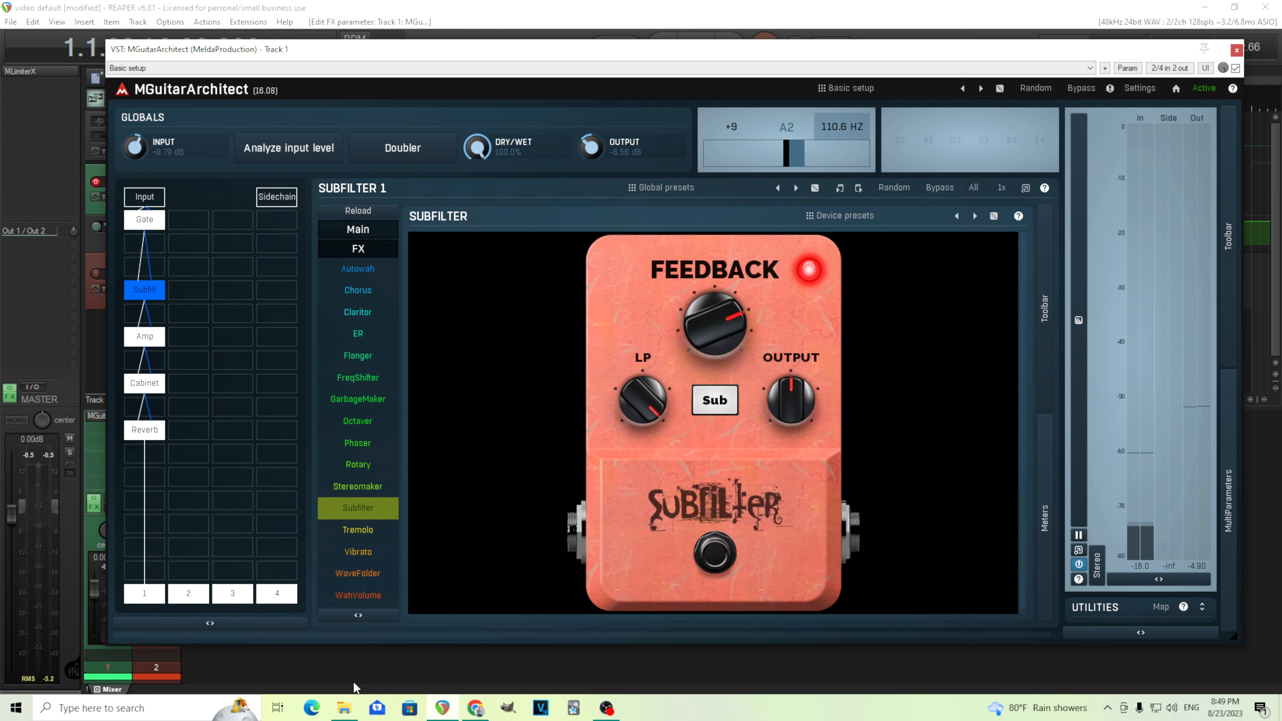
click(705, 340)
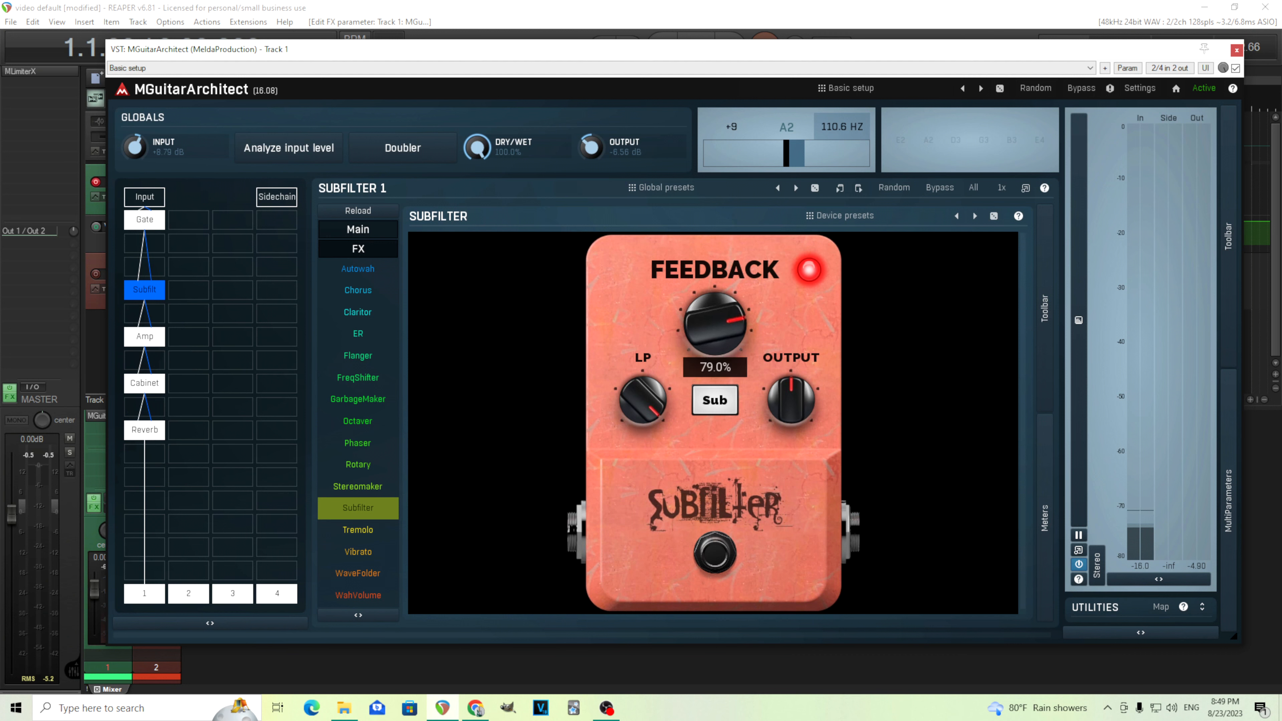
mouse_move(705, 340)
mouse_down()
mouse_move(704, 327)
mouse_move(705, 340)
mouse_up()
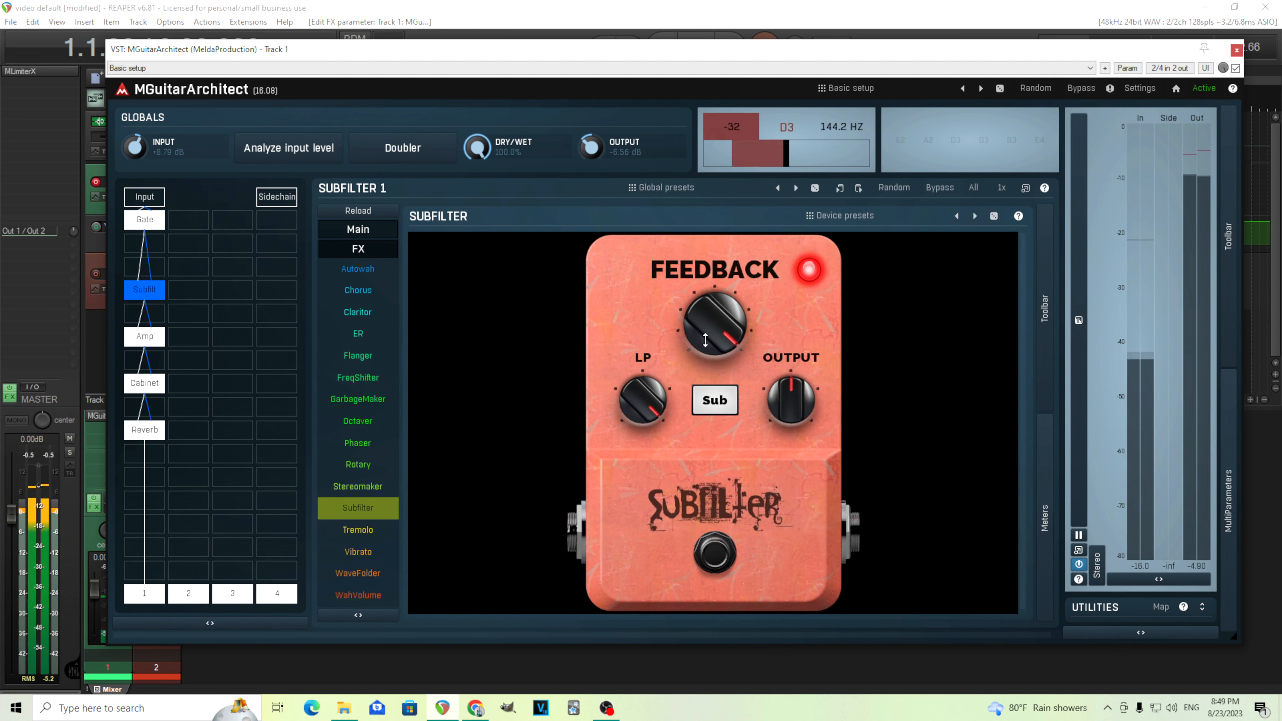
drag(706, 340, 705, 378)
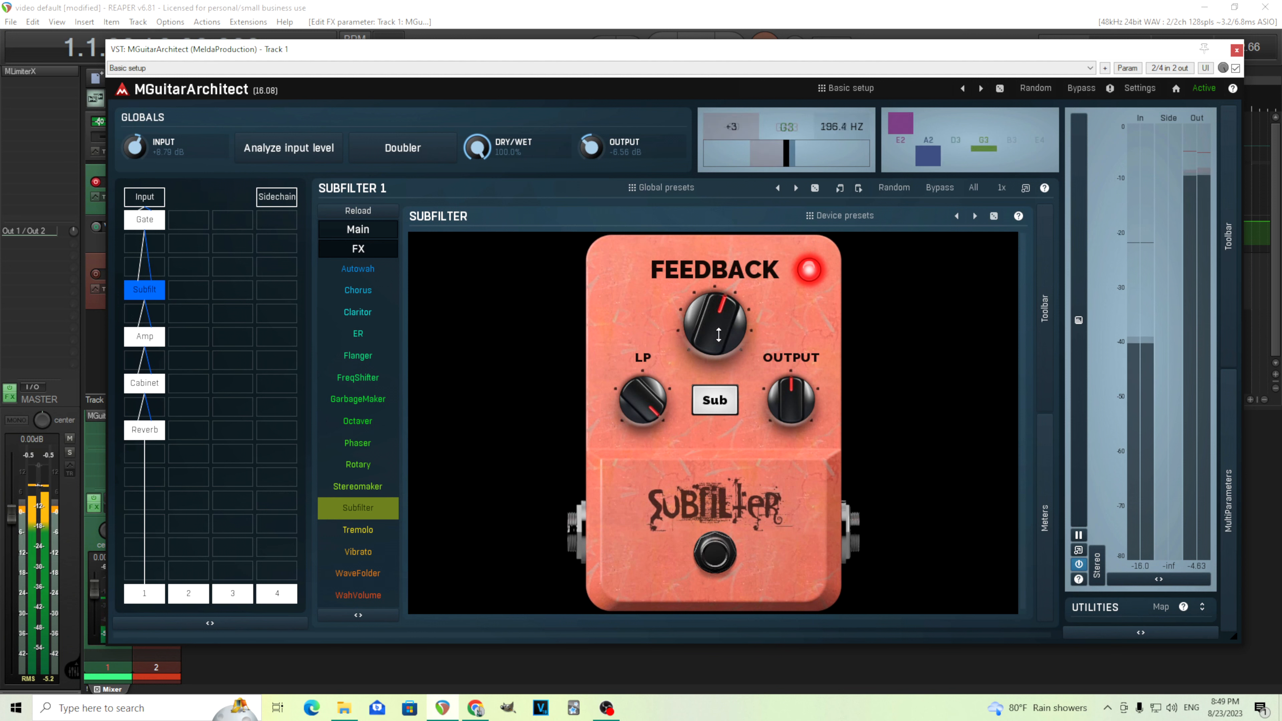
drag(719, 335, 719, 336)
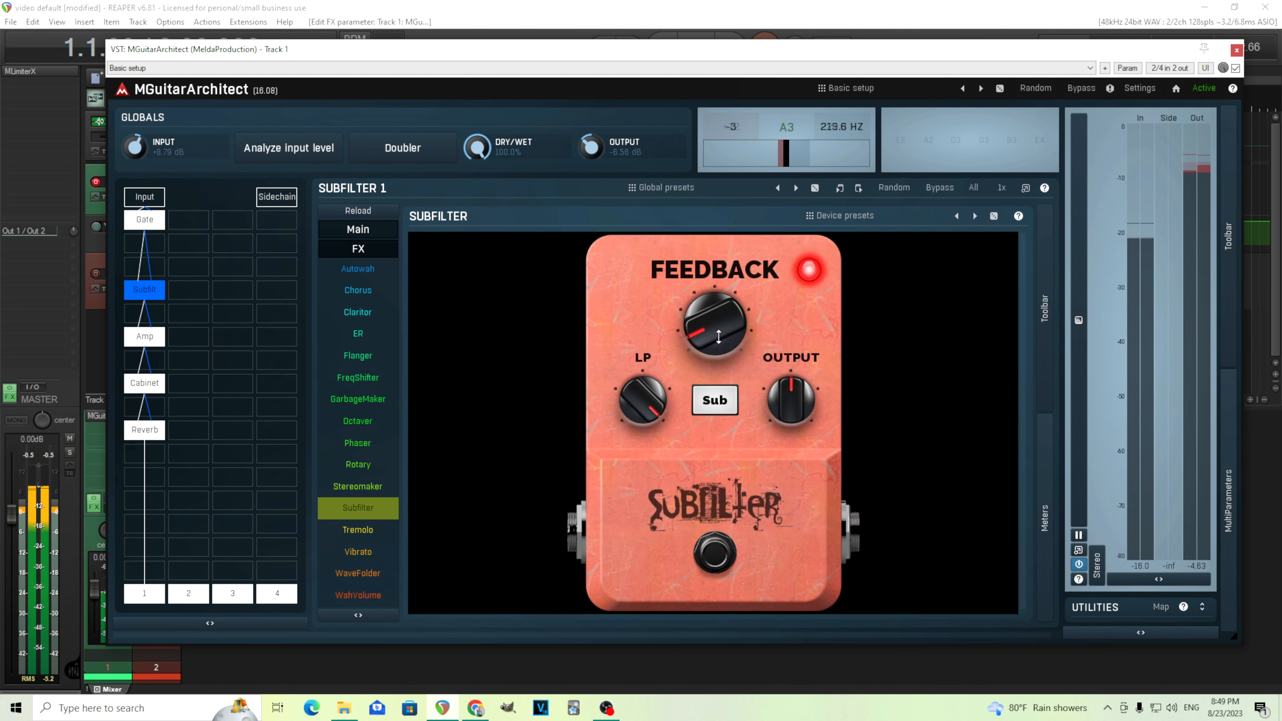
drag(719, 335, 719, 310)
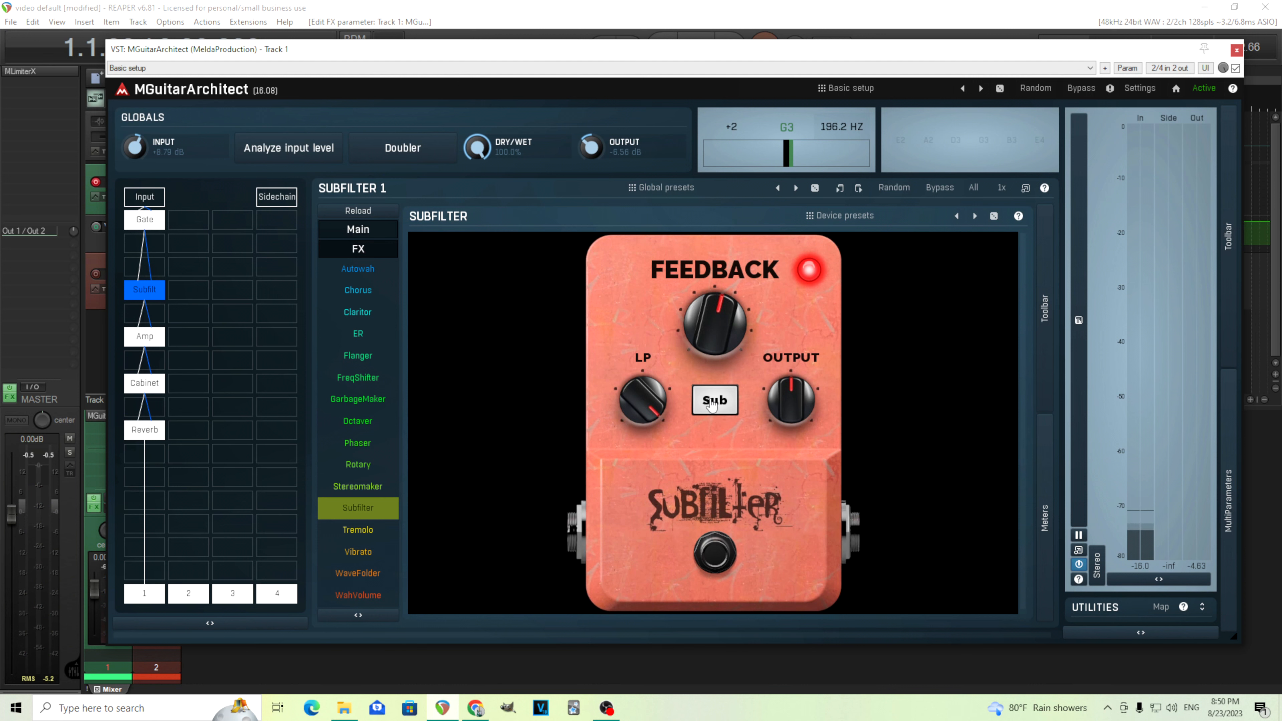
Compare the Subfilter with Sub switched on and off, and sweep its LP filter to a lower setting
click(712, 404)
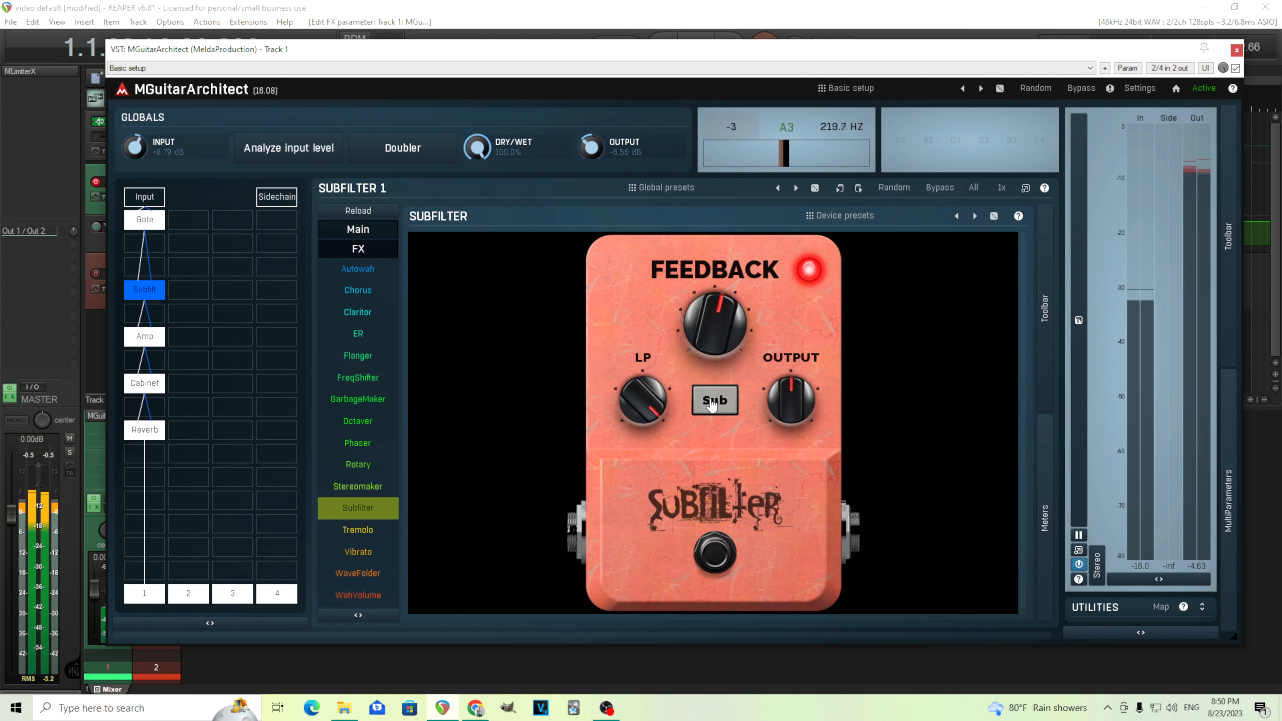
click(712, 402)
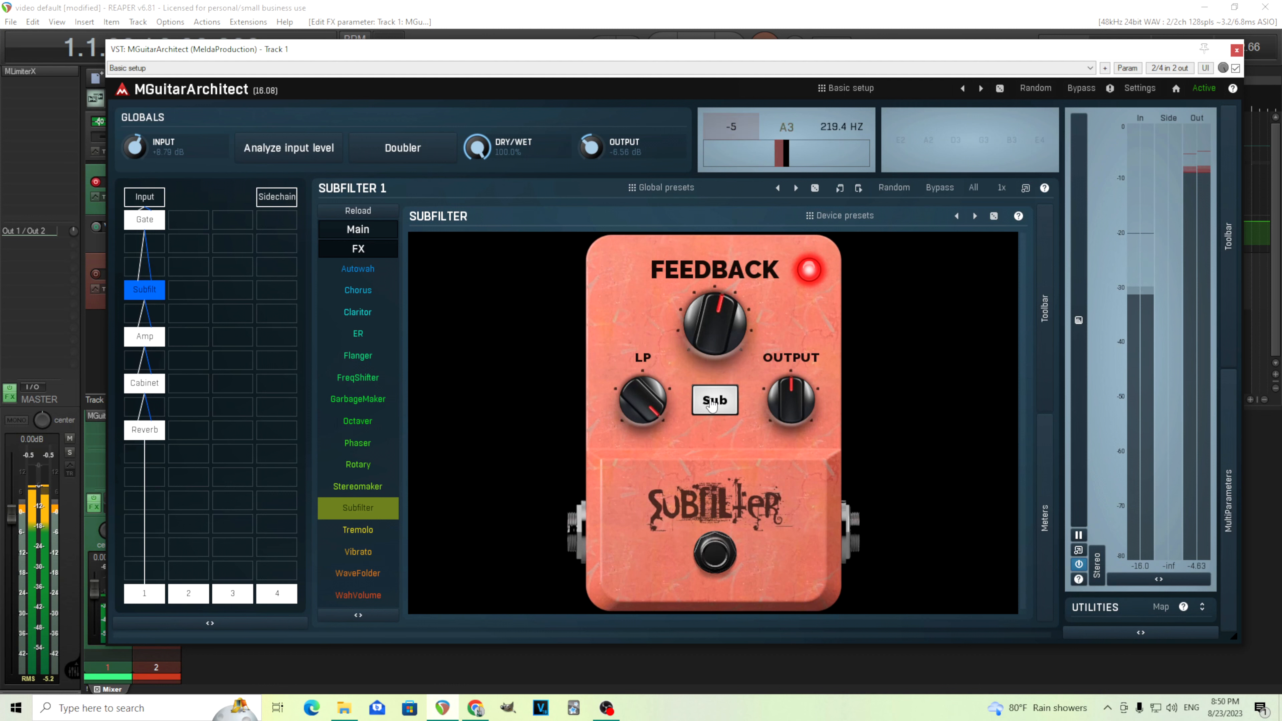
click(712, 404)
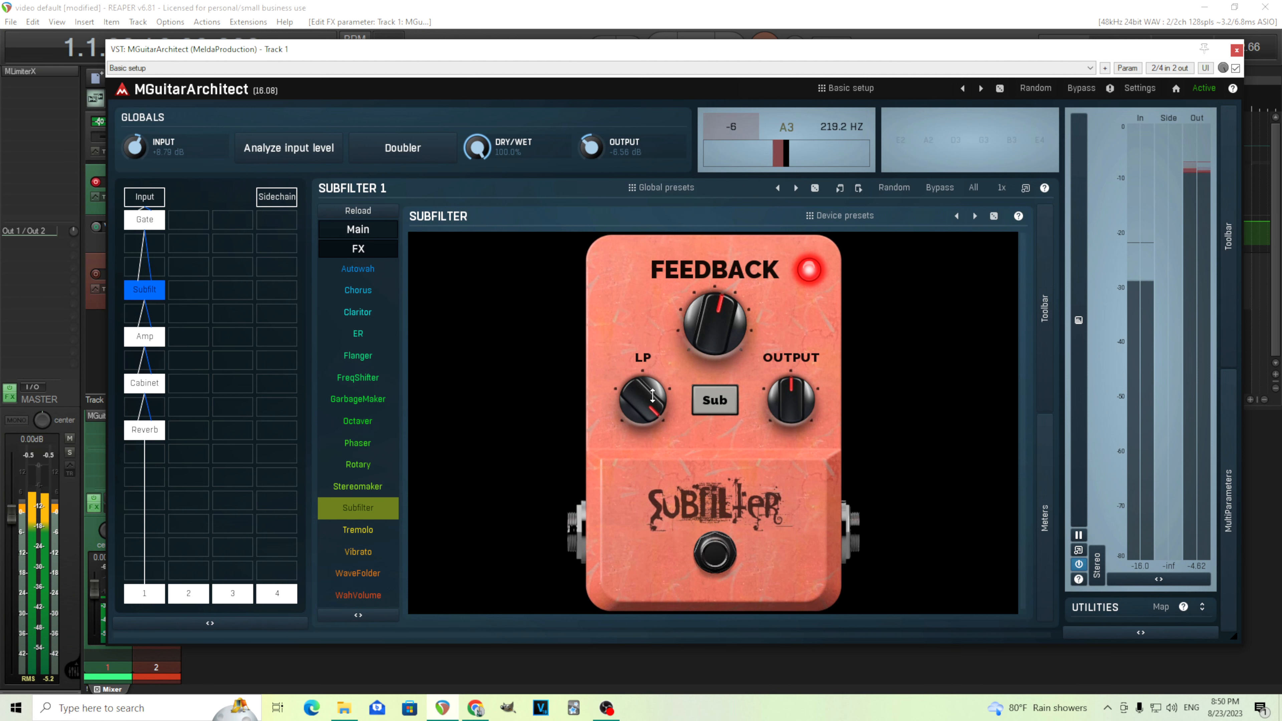
scroll(653, 396, down, 10)
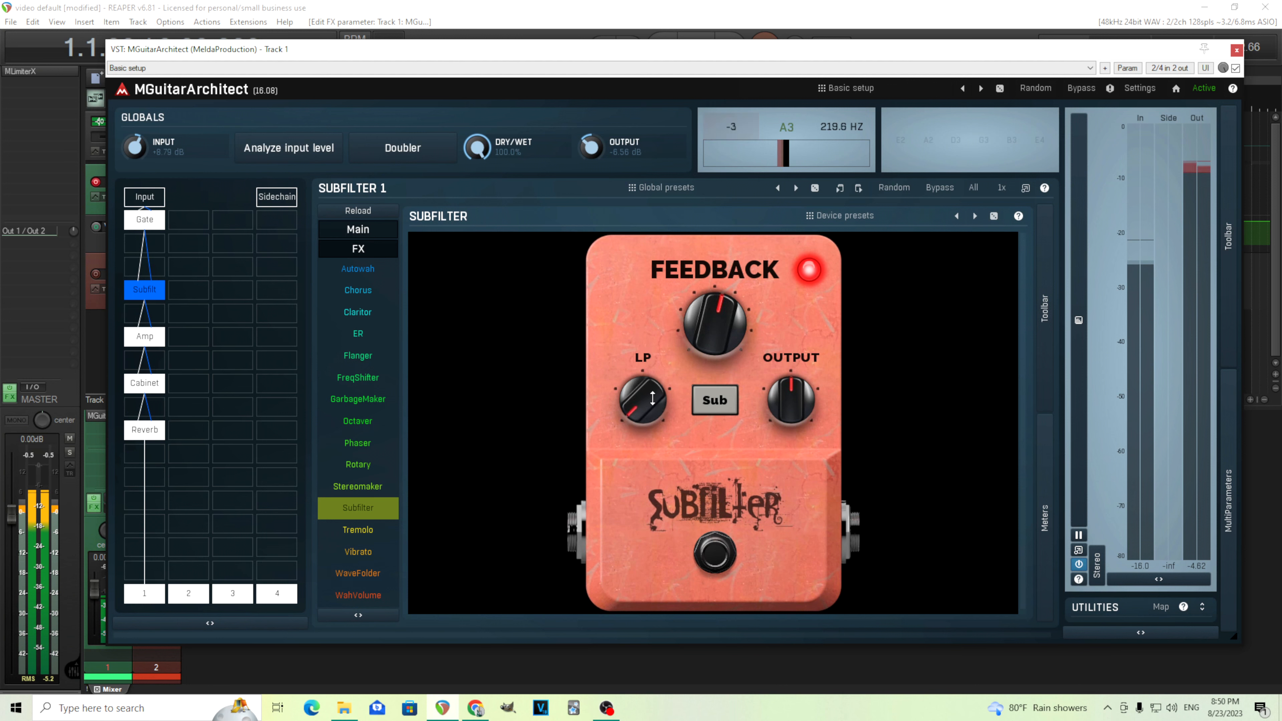
scroll(653, 397, up, 10)
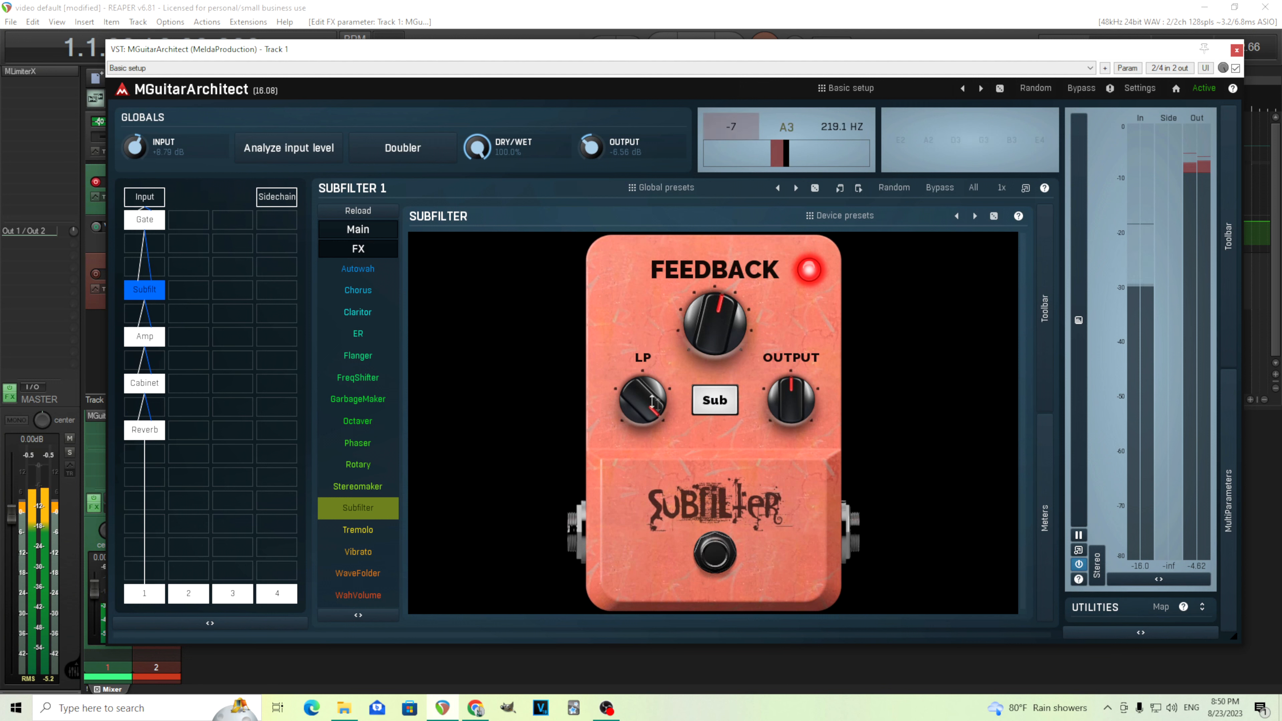
drag(653, 403, 653, 503)
drag(653, 402, 651, 364)
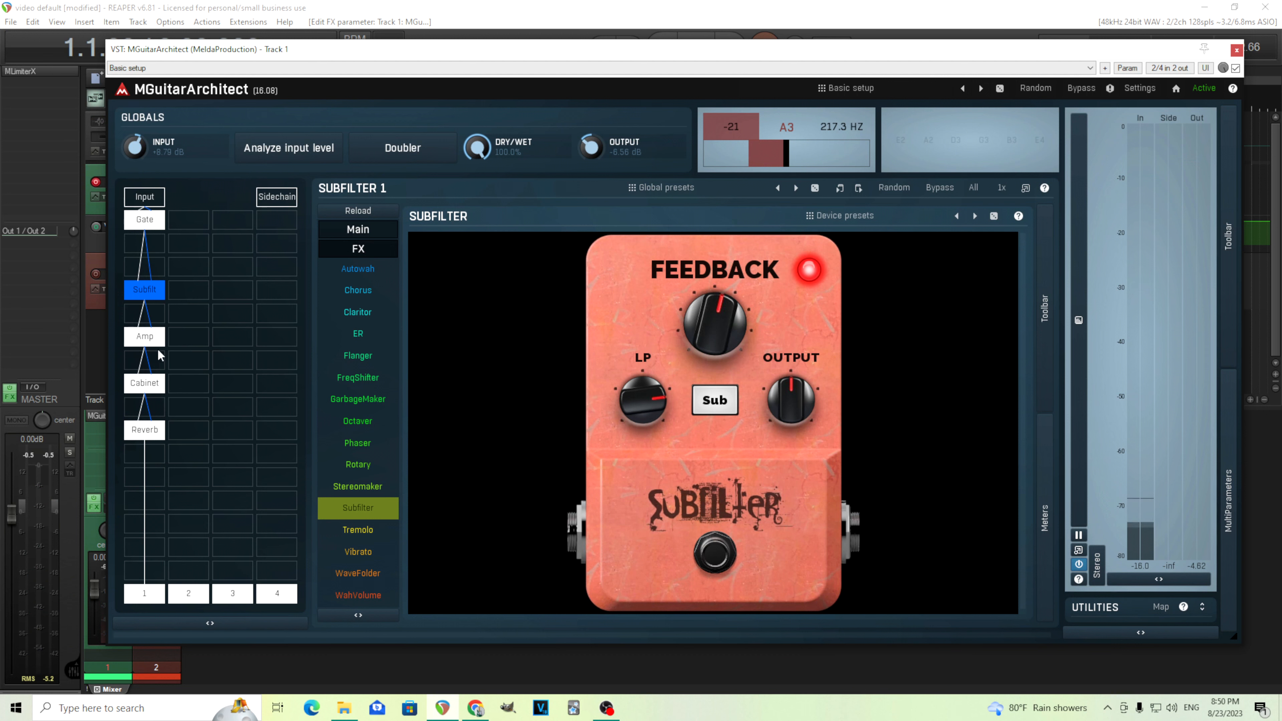
Switch the Reverb module's type to Hall
click(146, 432)
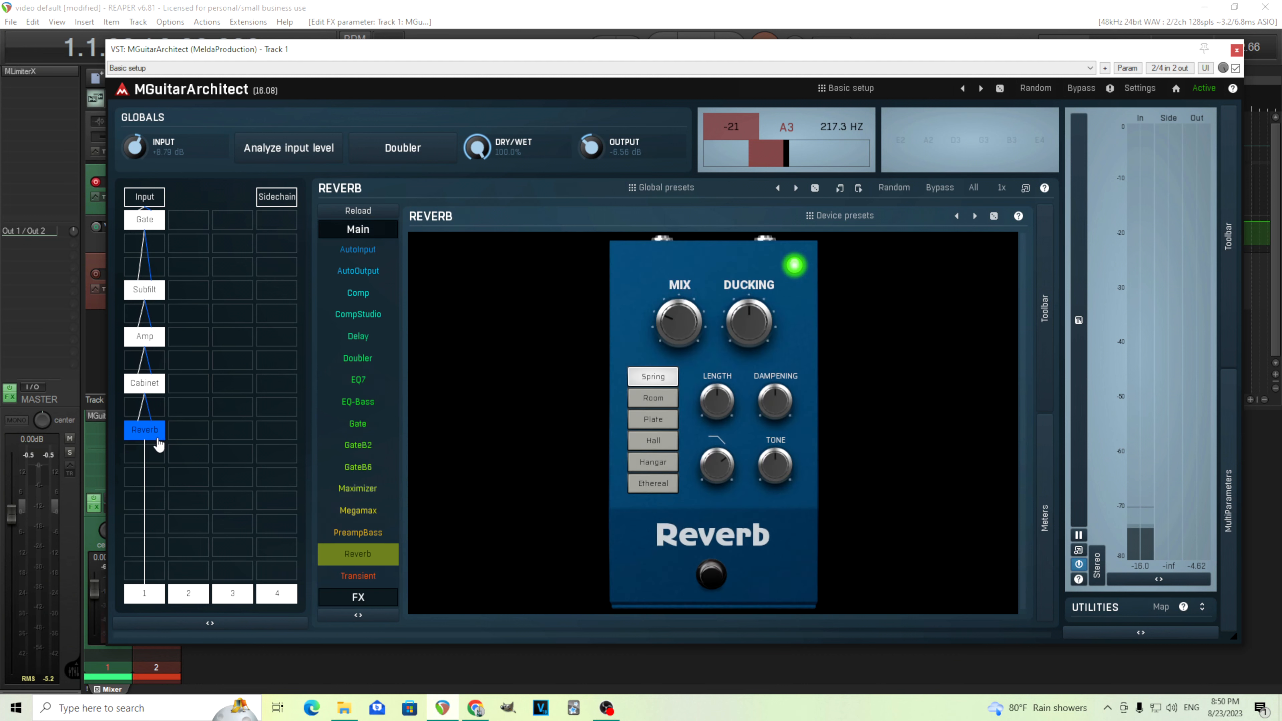
click(651, 442)
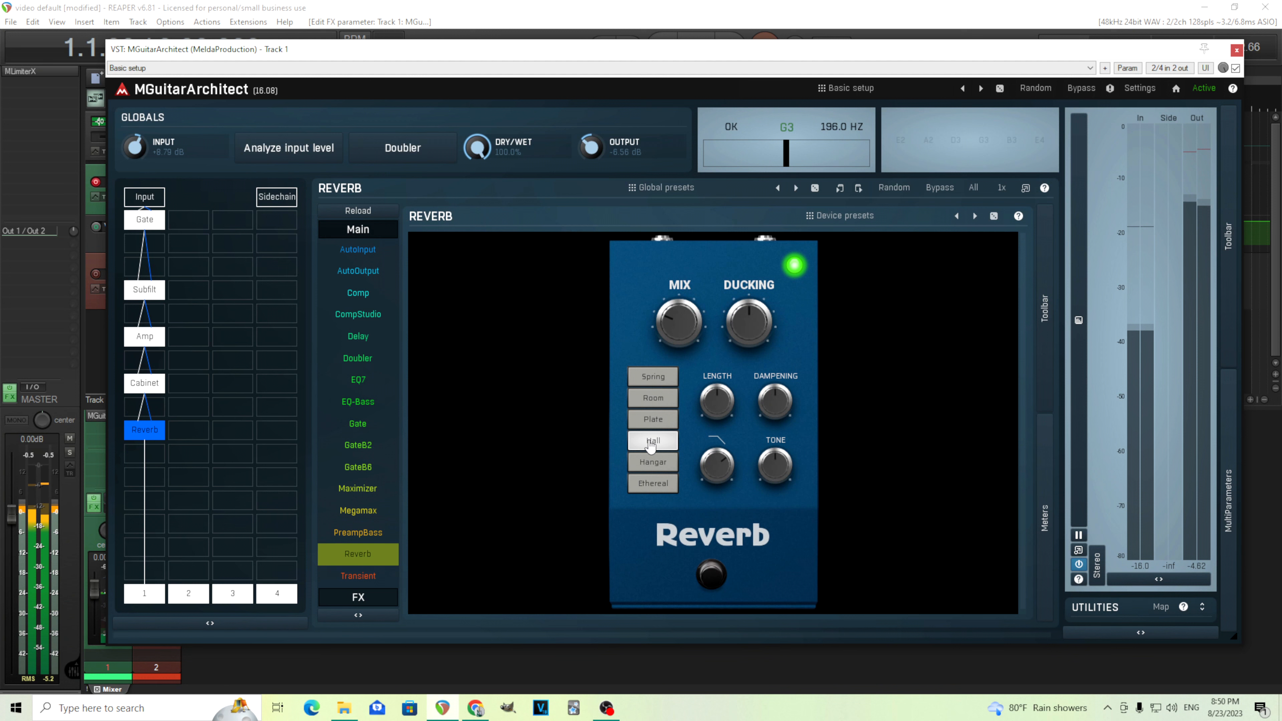
Insert a Chorus pedal between the Amp and the Cabinet and compare its mono and stereo modes
click(157, 360)
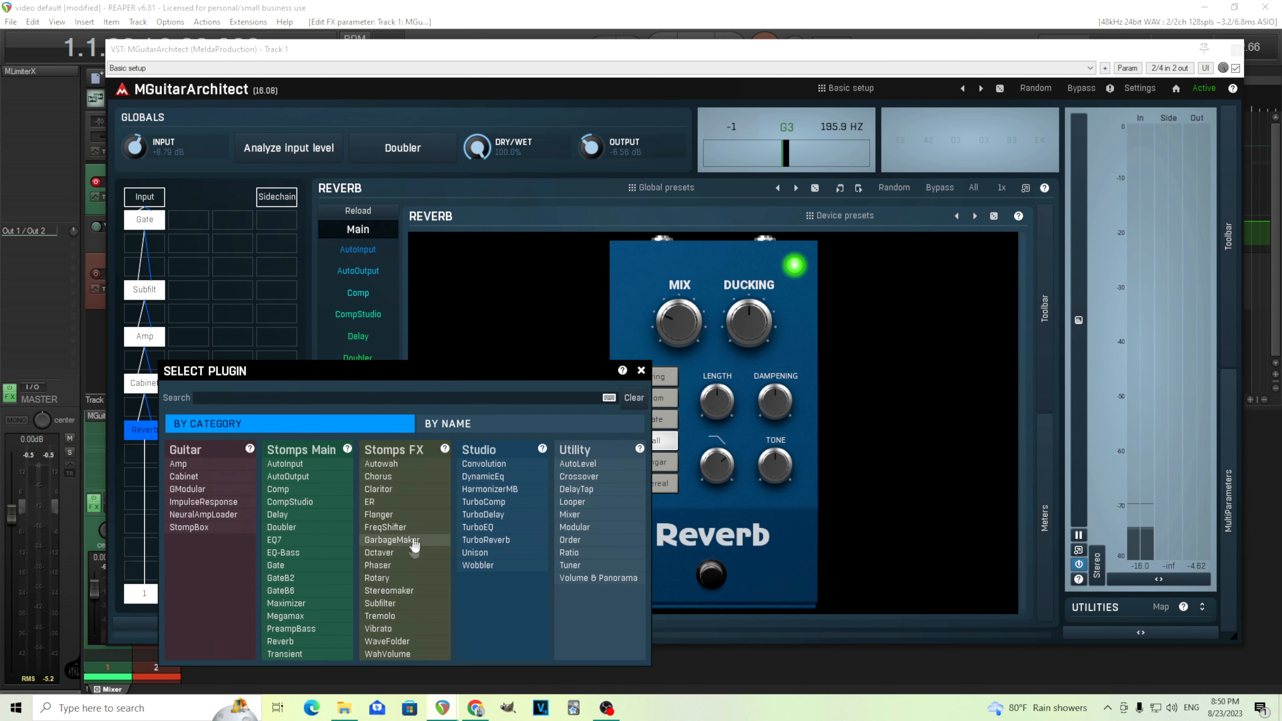
click(414, 477)
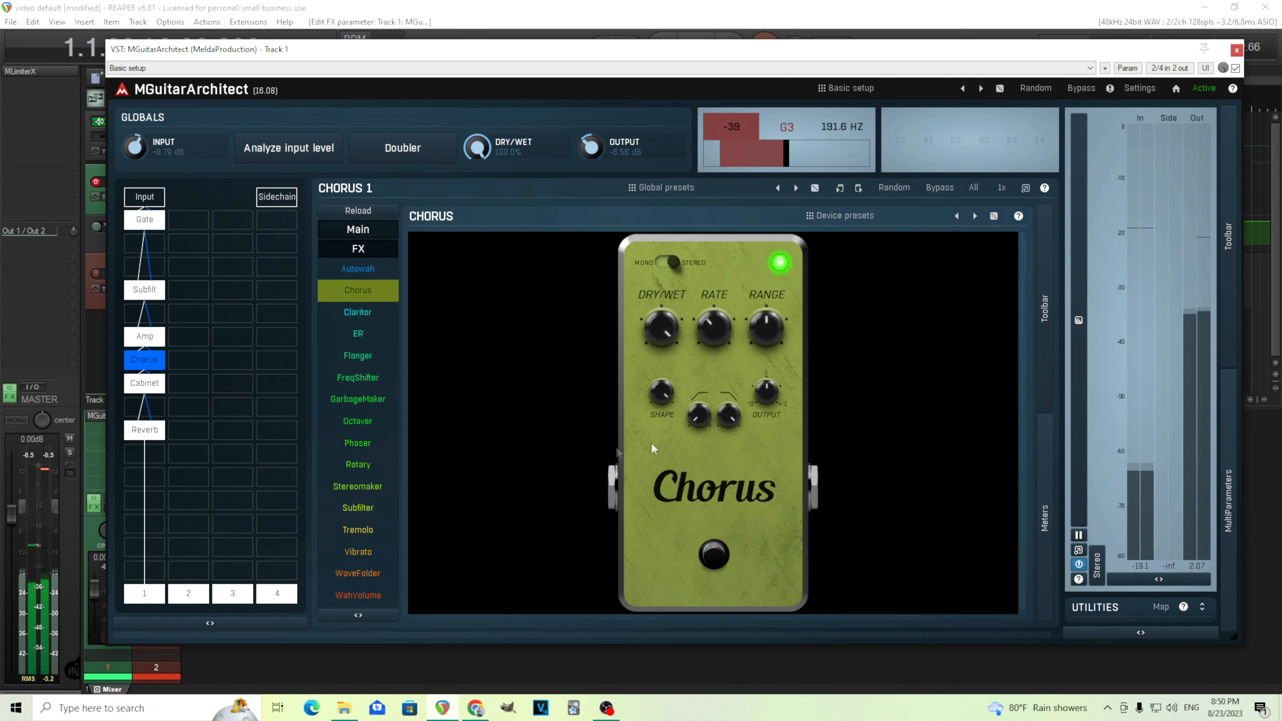
drag(767, 393, 767, 415)
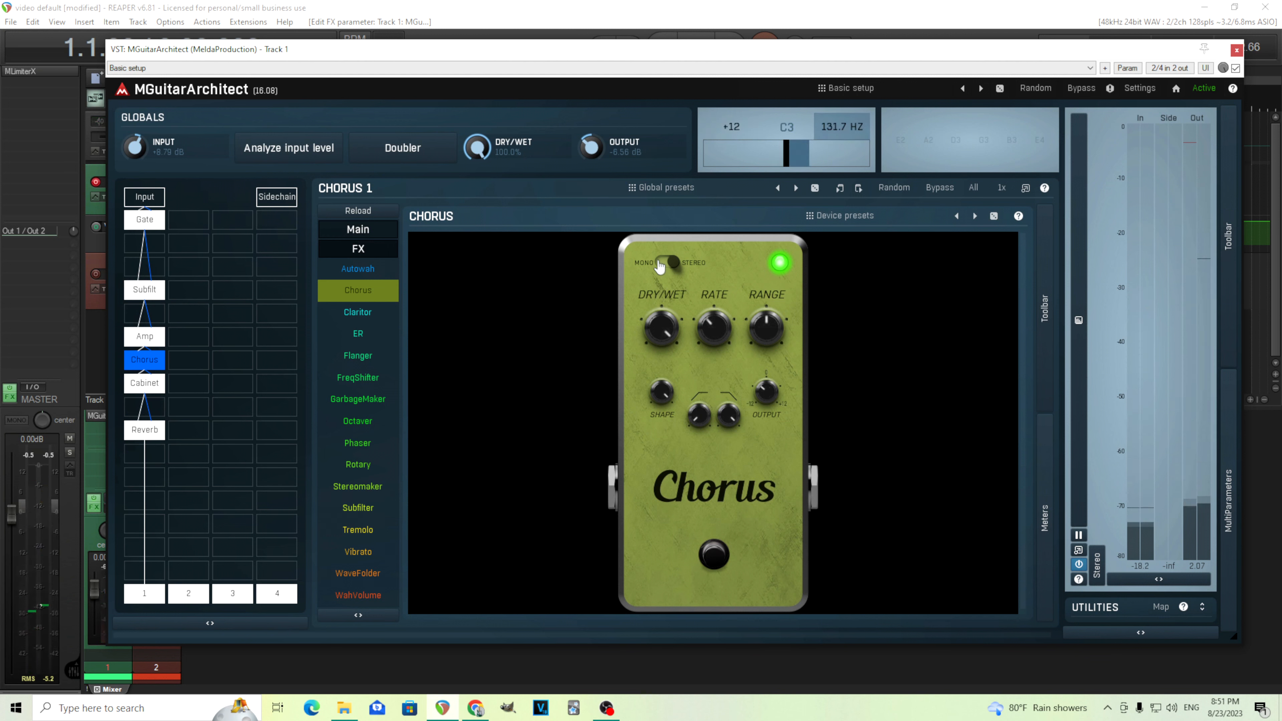
click(660, 263)
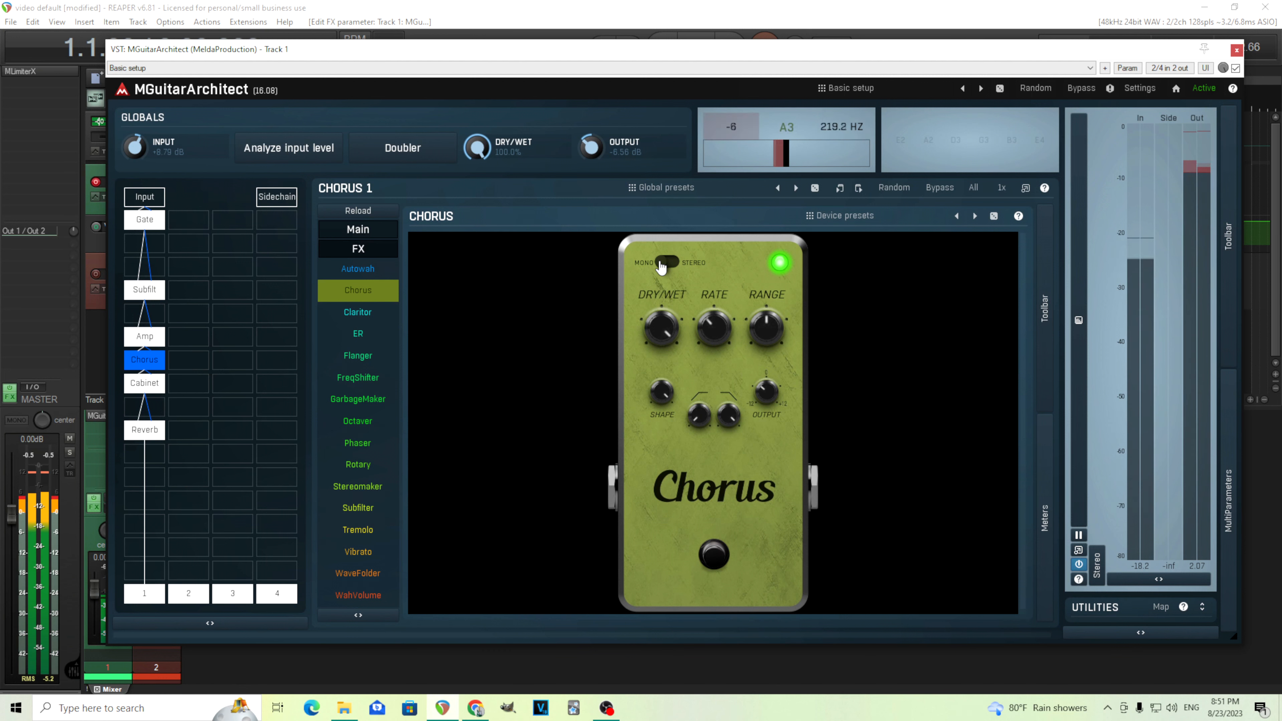
click(667, 262)
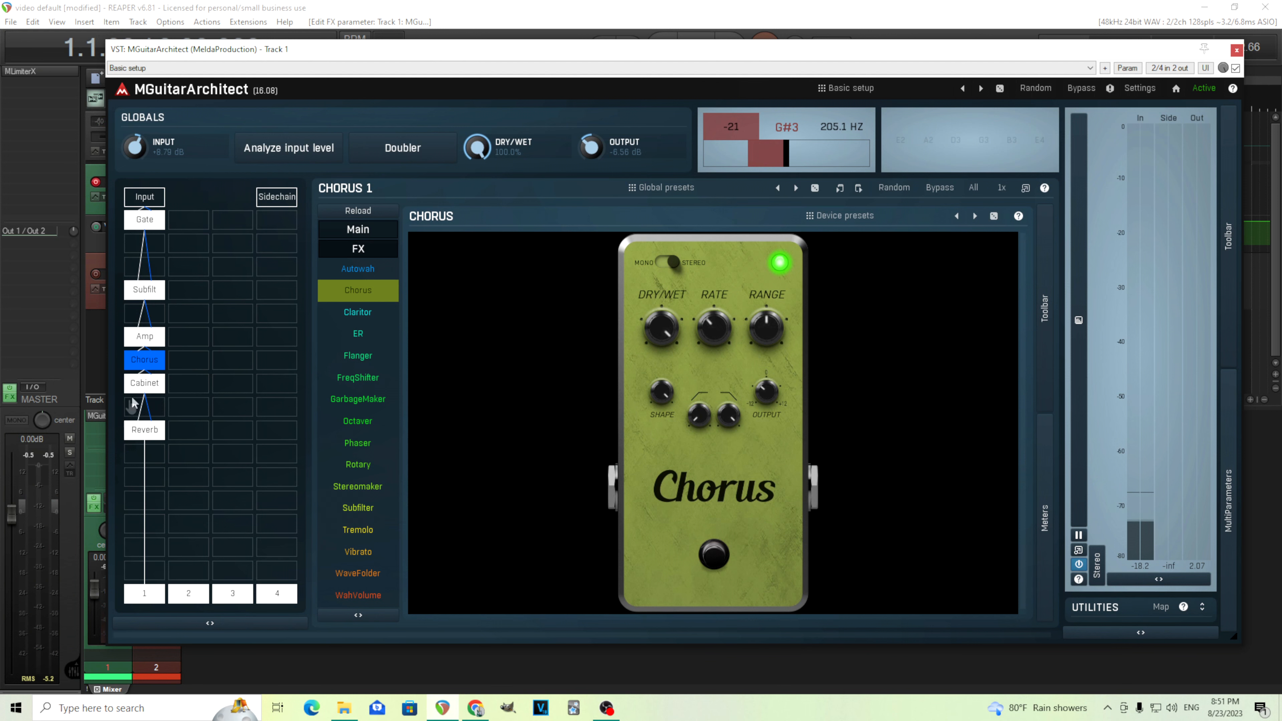
Replace the Chorus pedal between the Amp and the Cabinet with a Vibrato pedal
right_click(145, 371)
click(637, 669)
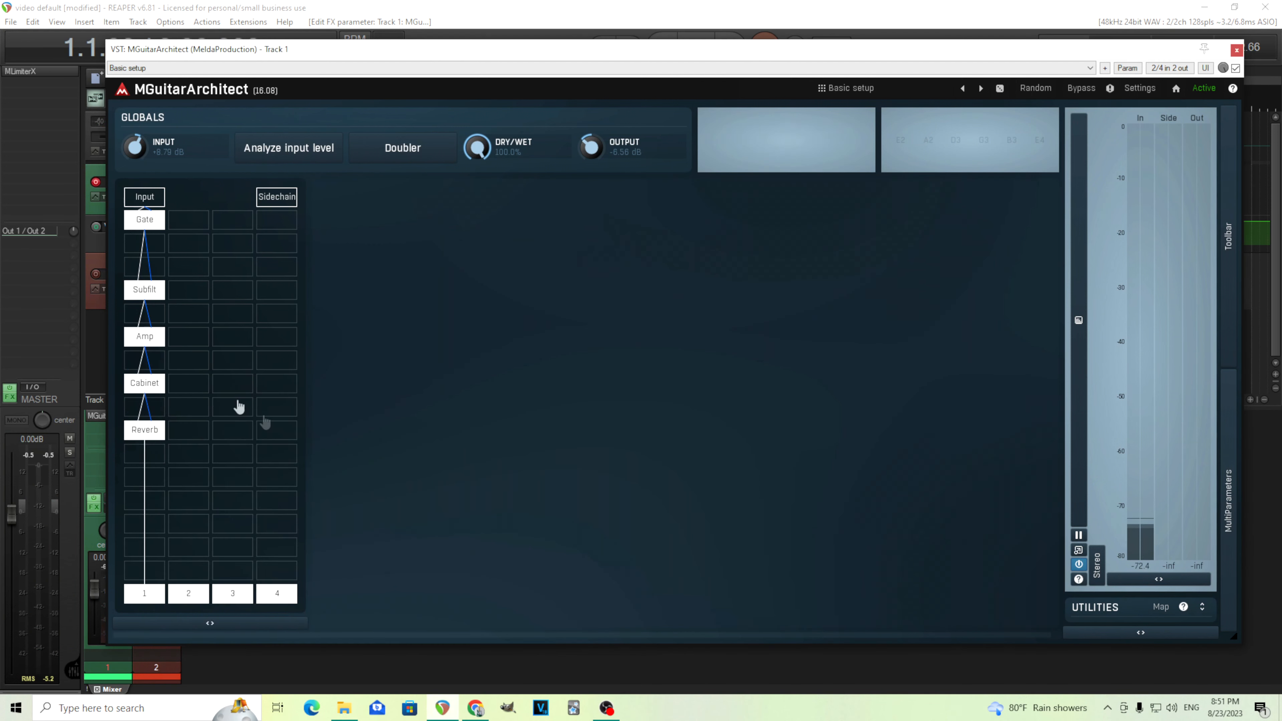
click(146, 370)
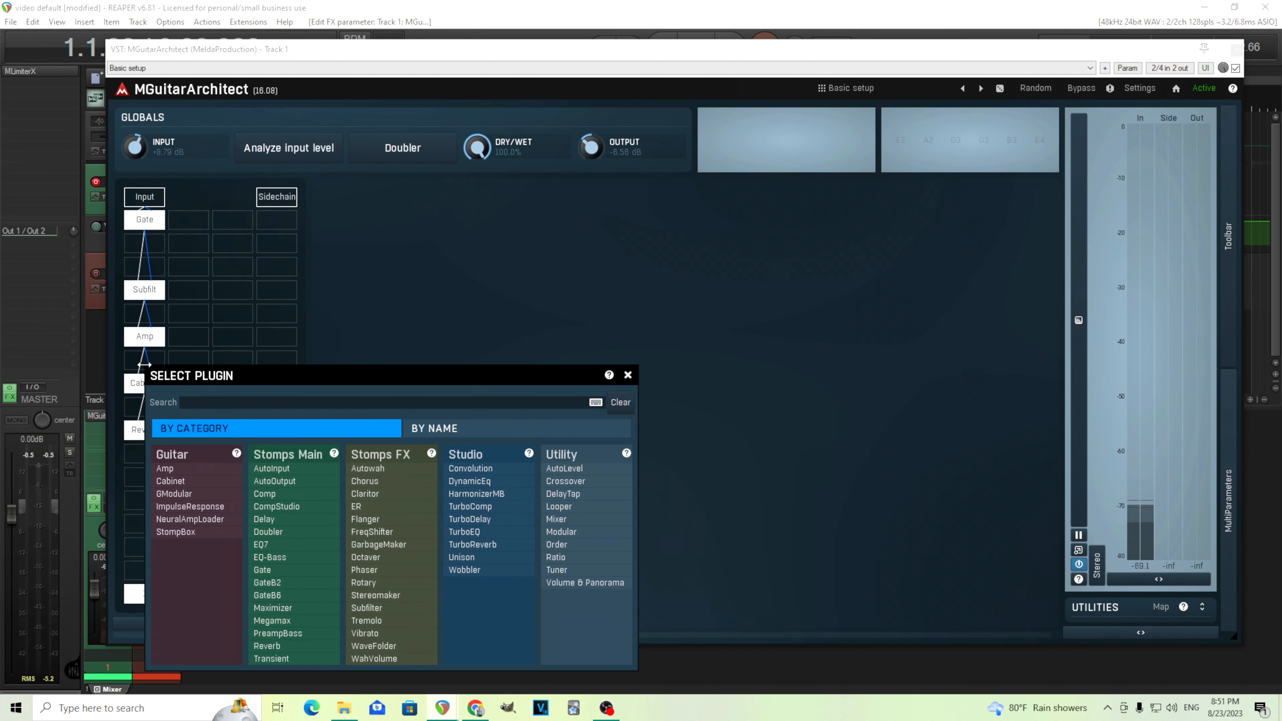
click(408, 633)
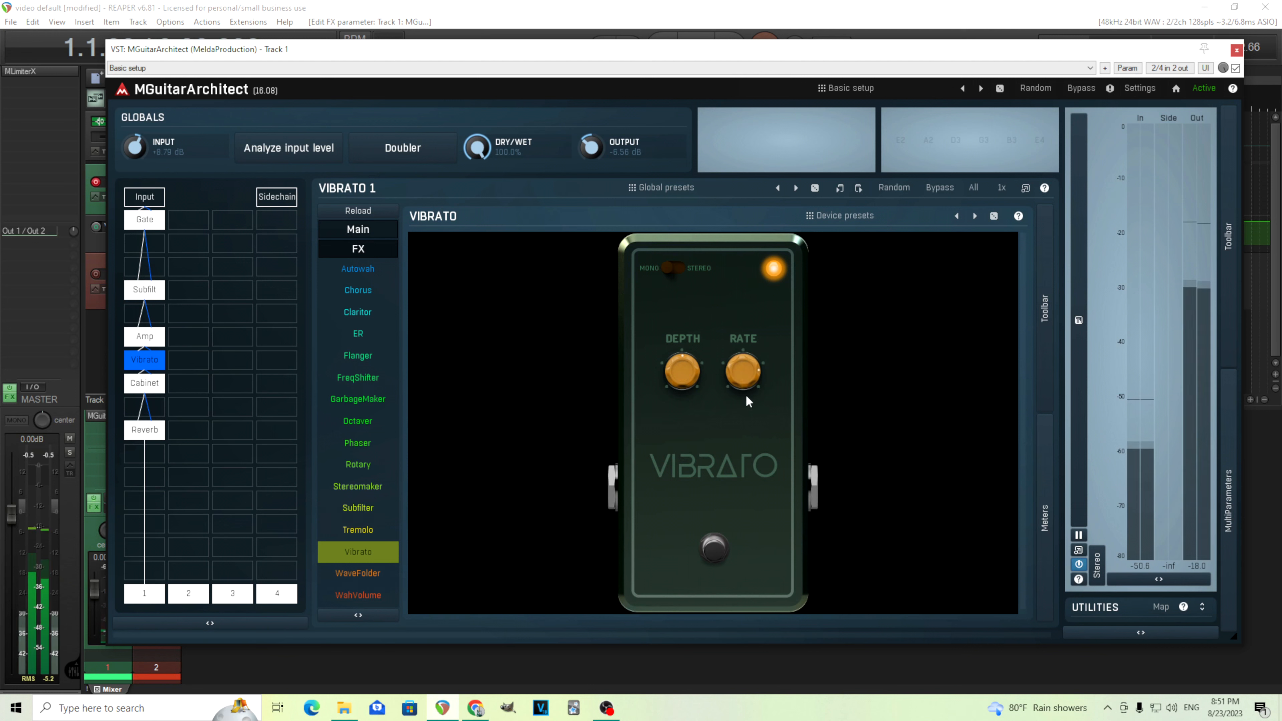
Set the Vibrato's Depth to about 37%, adjust its Rate and switch it to stereo
drag(682, 372, 682, 389)
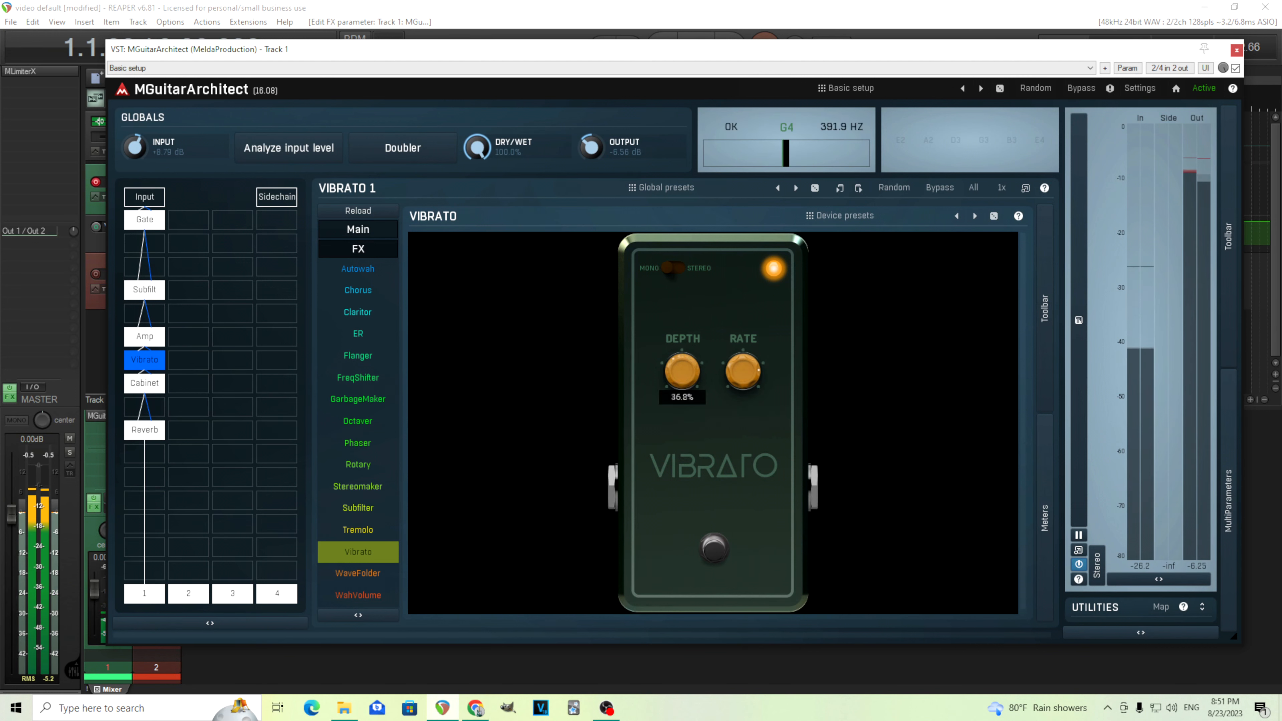
click(749, 376)
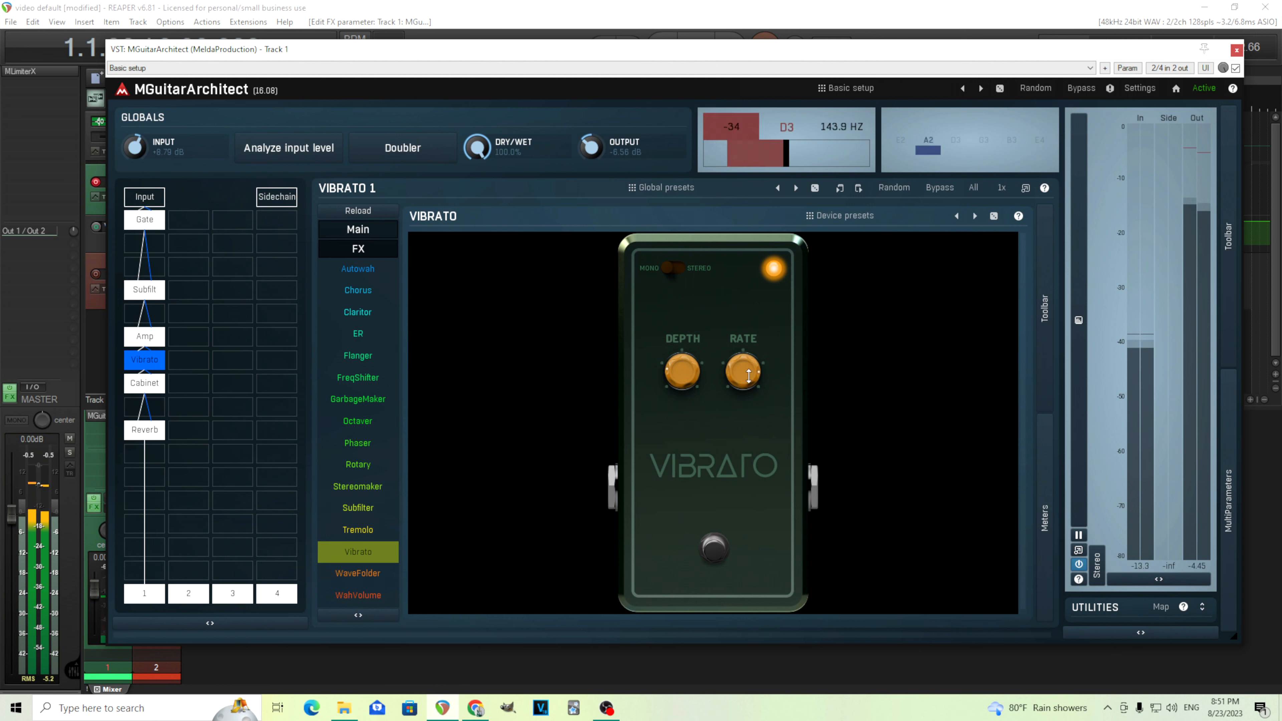
click(680, 272)
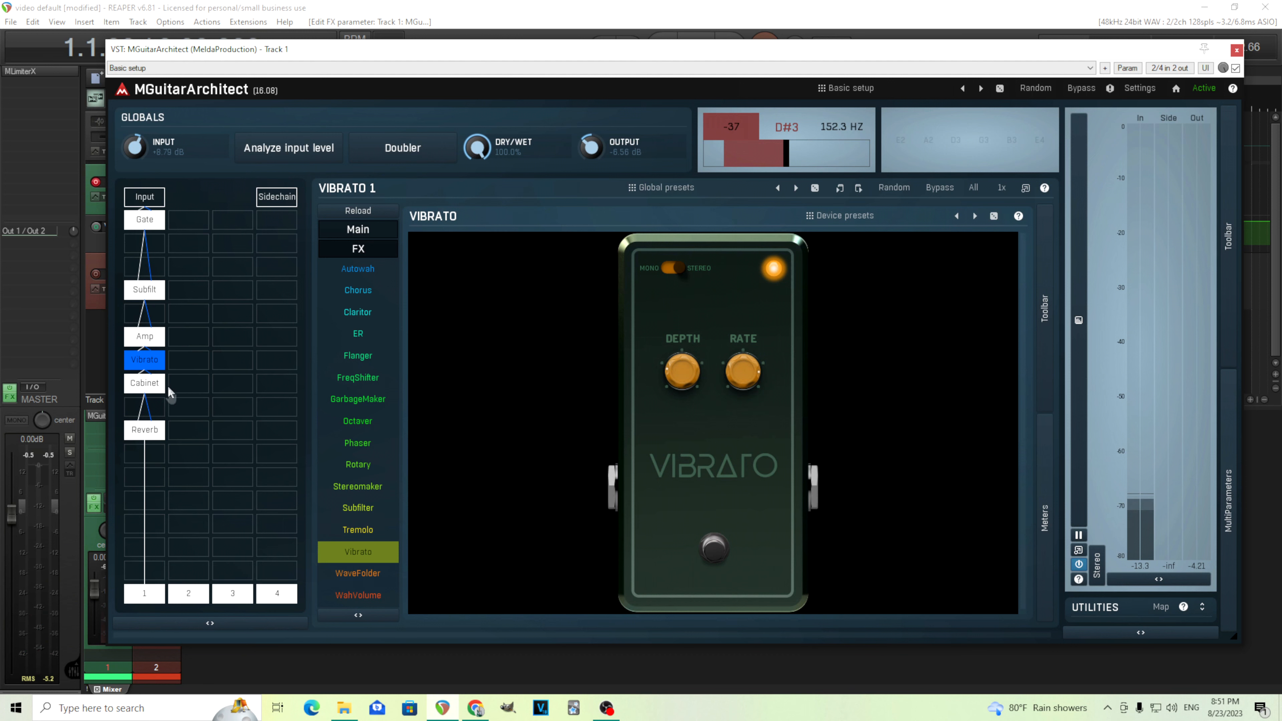
Delete the Vibrato and Subfilter pedals from the signal chain
right_click(153, 368)
click(650, 663)
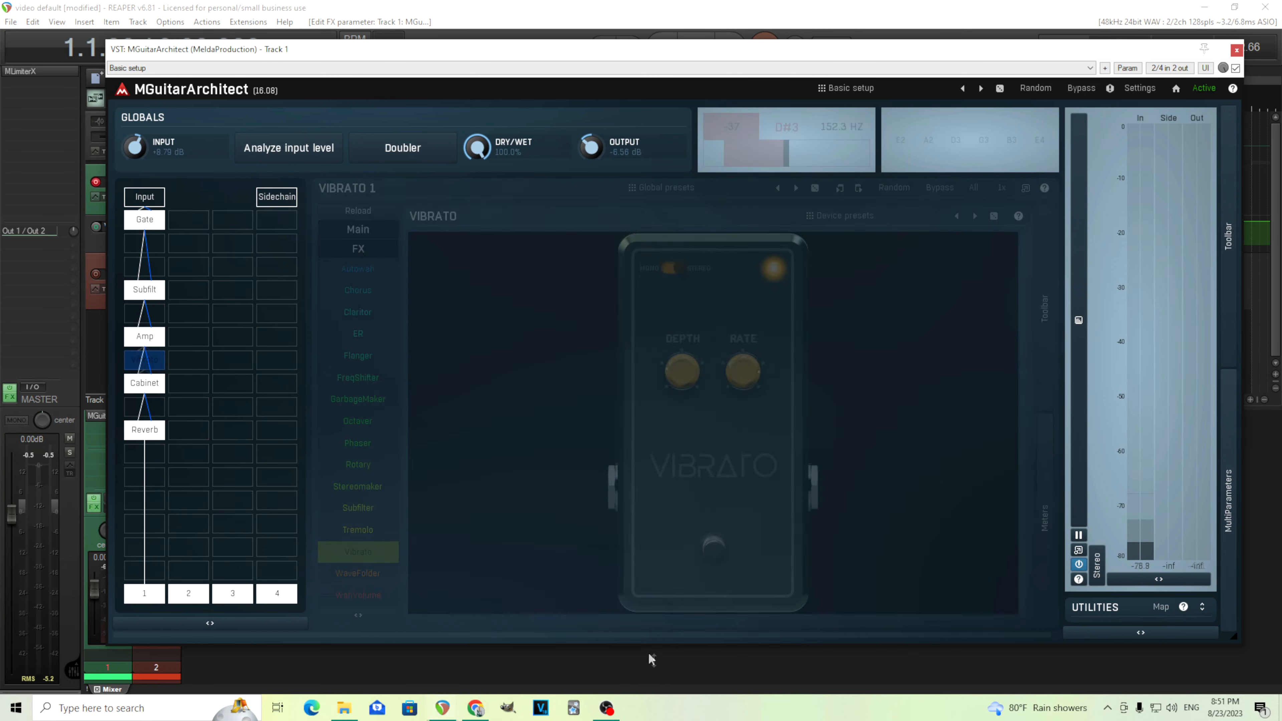
right_click(158, 295)
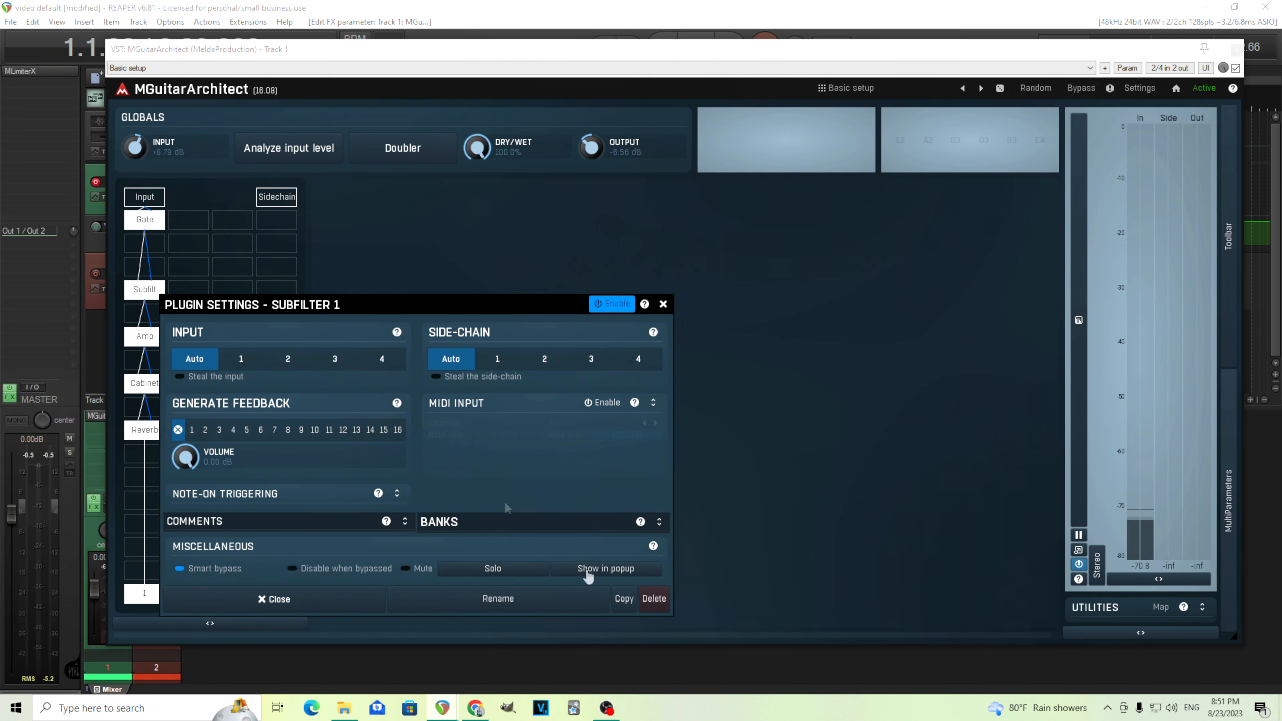
click(654, 599)
Insert an Octaver pedal in the slot between the Gate and the Amp, and open the Amp's controls
click(158, 287)
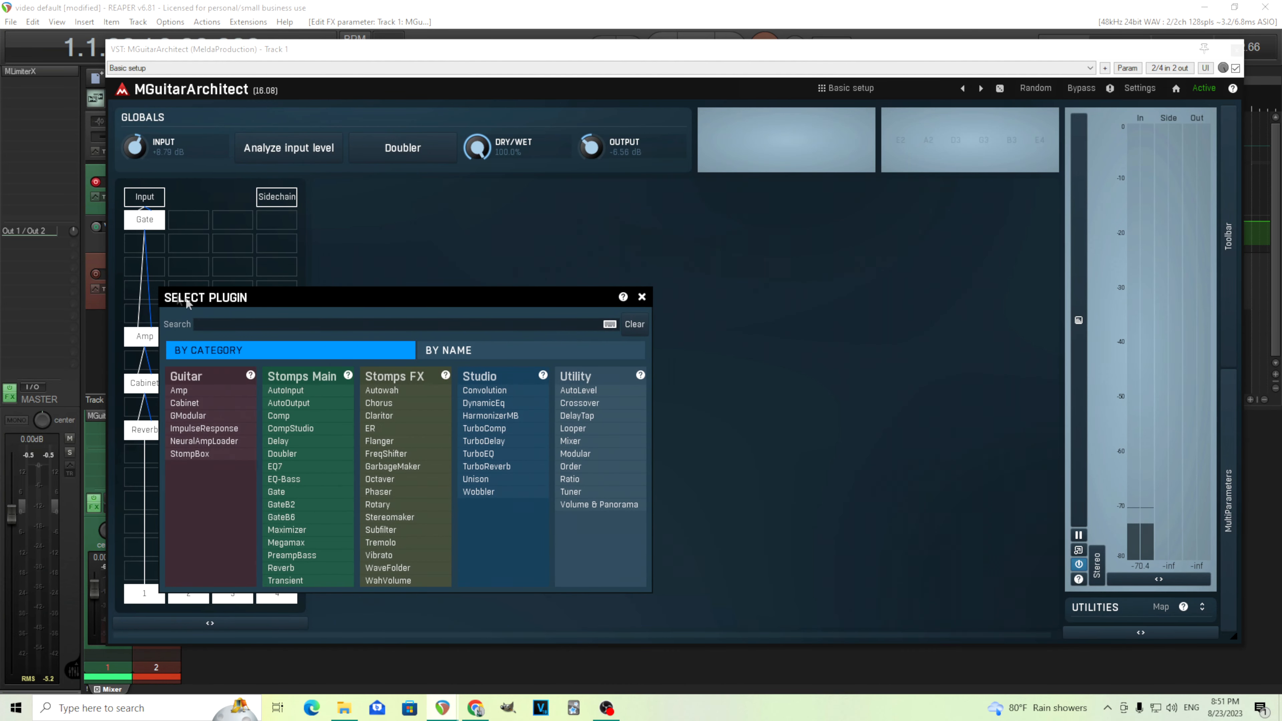
click(398, 480)
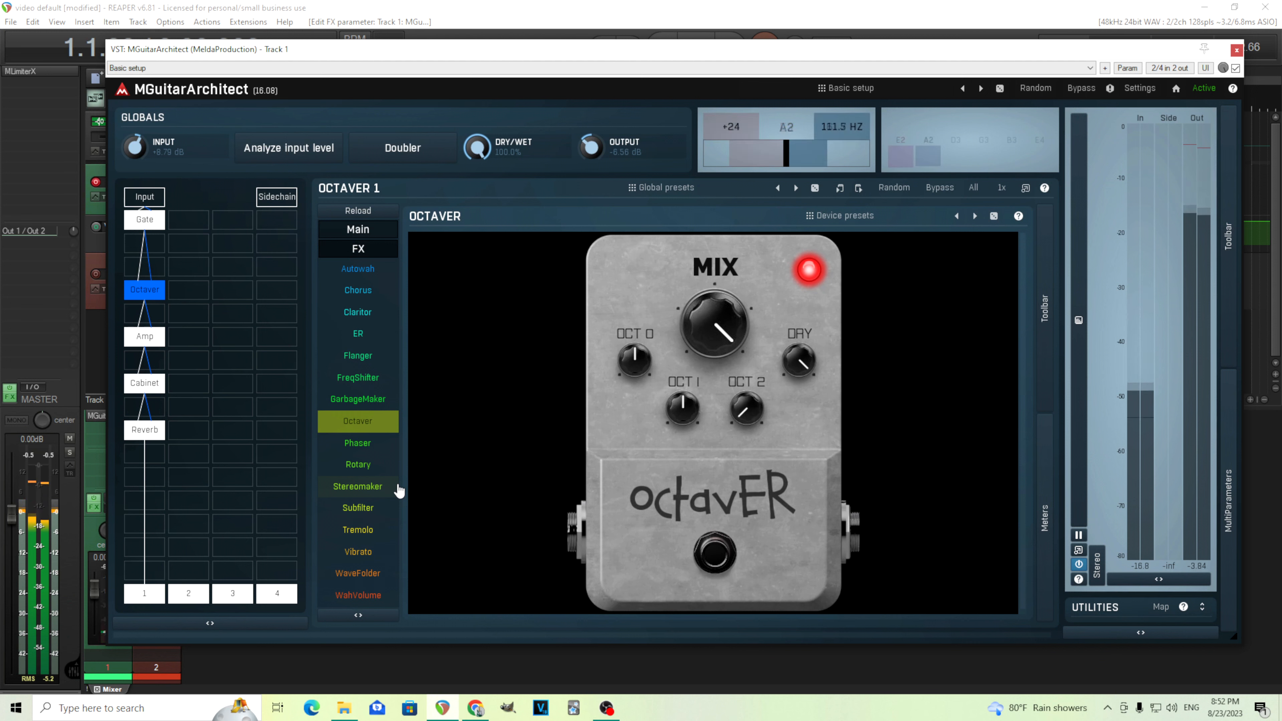
click(144, 337)
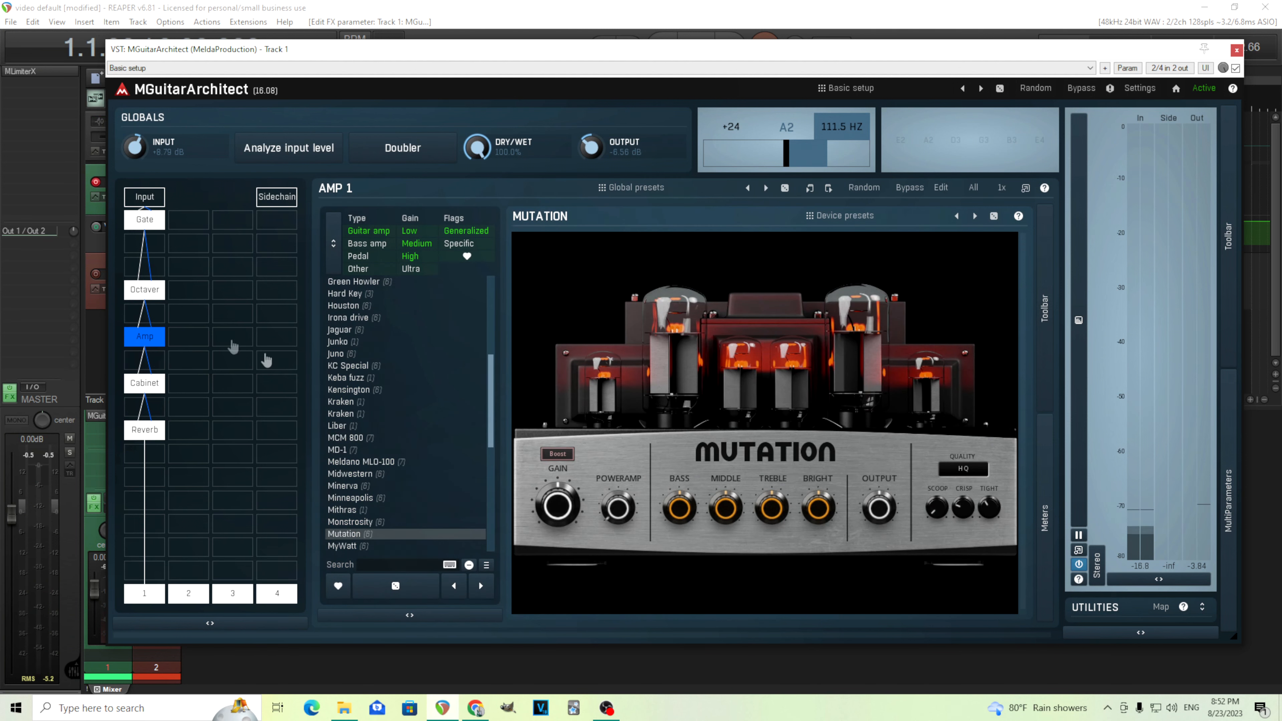
Audition the Octaver with its Dry level lowered, return Dry to 100%, and raise the Oct 2 level to just below halfway
click(156, 294)
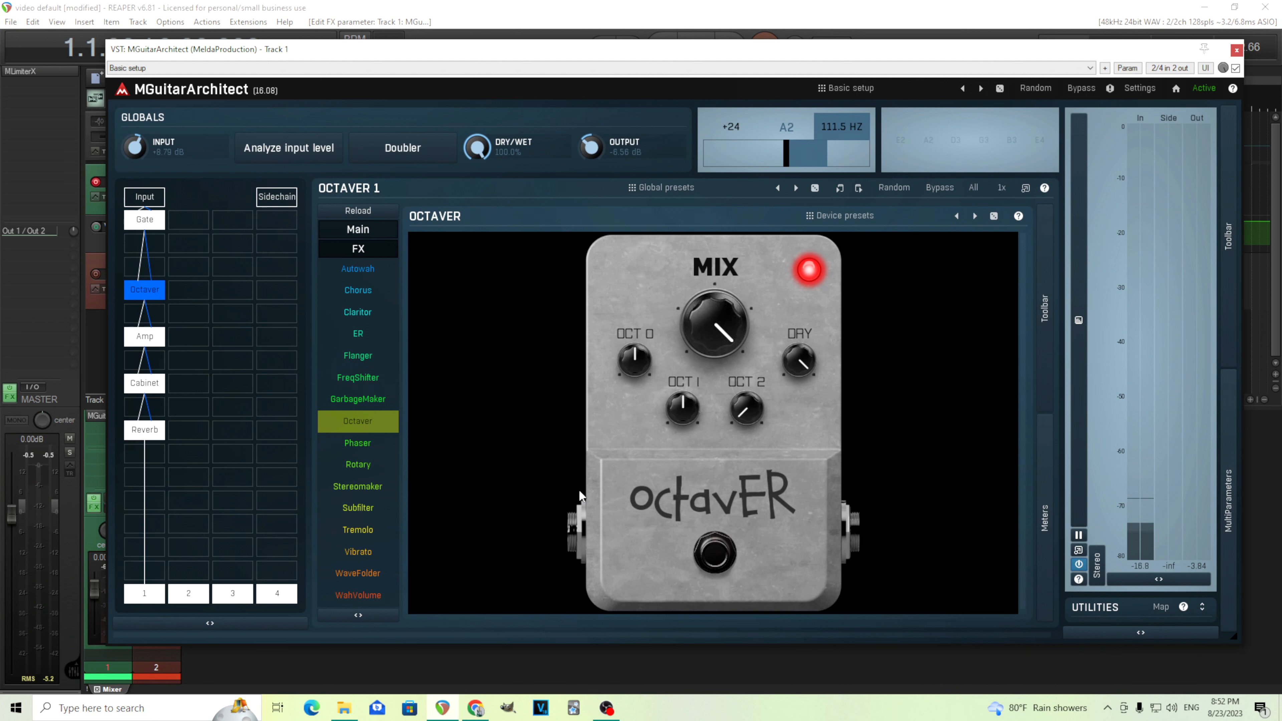
drag(802, 361, 804, 355)
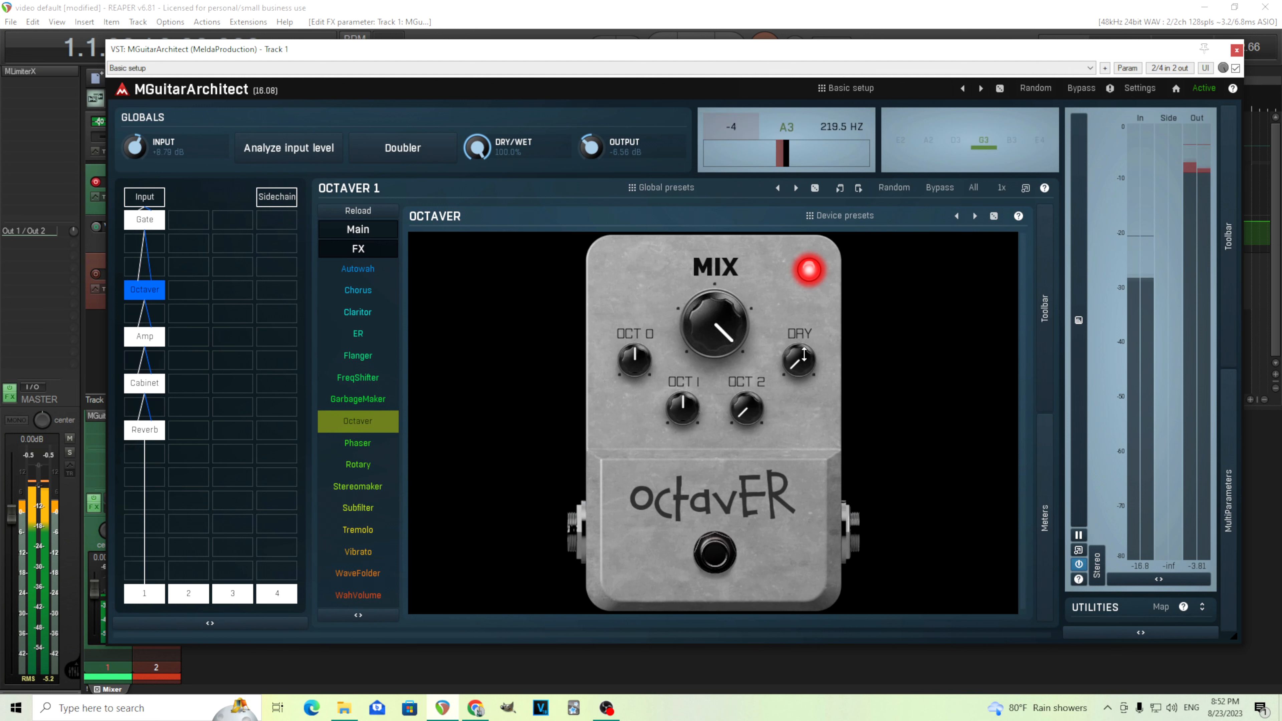
drag(804, 355, 804, 298)
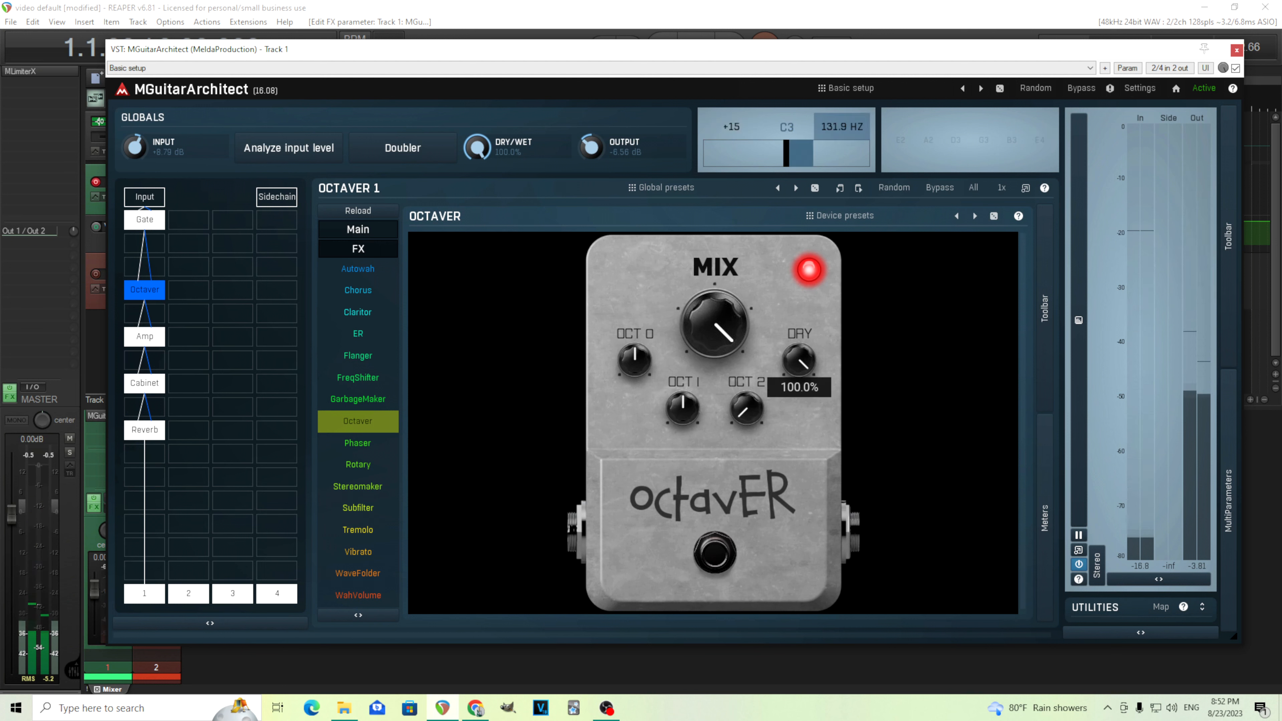
click(740, 417)
drag(740, 417, 740, 397)
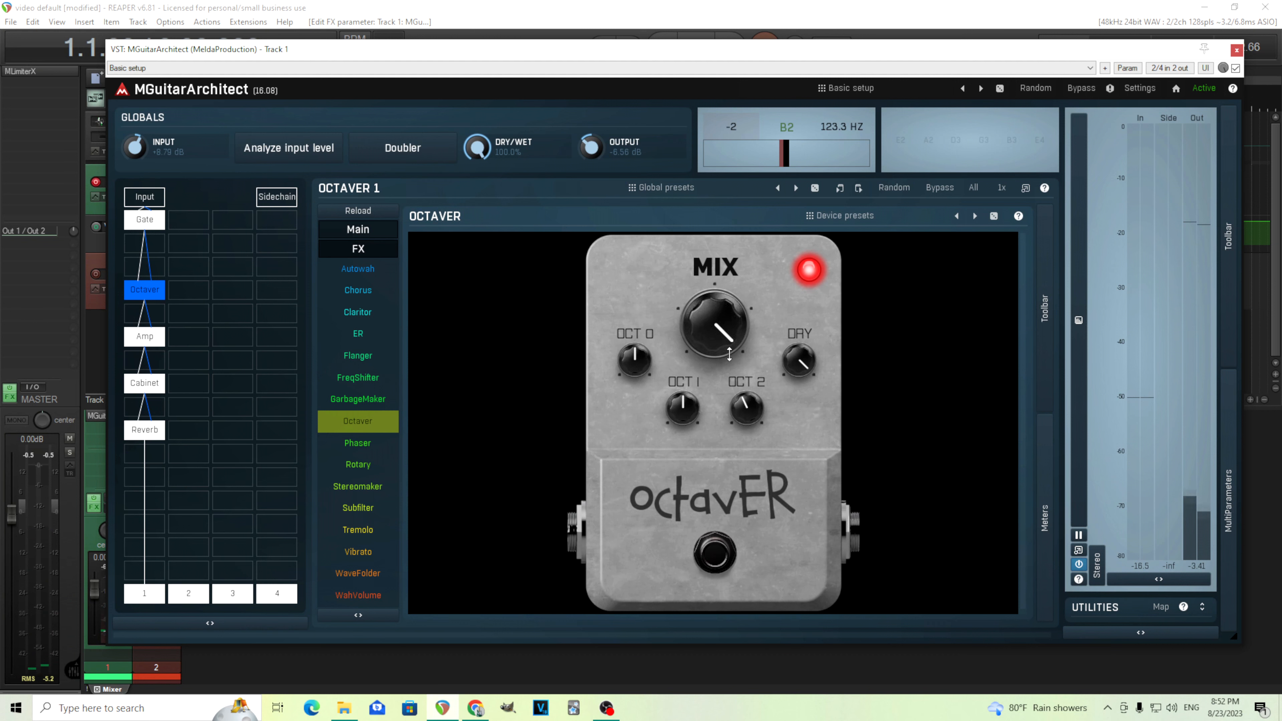
Move the Reverb one slot further down the first column of the signal chain
drag(146, 430, 145, 451)
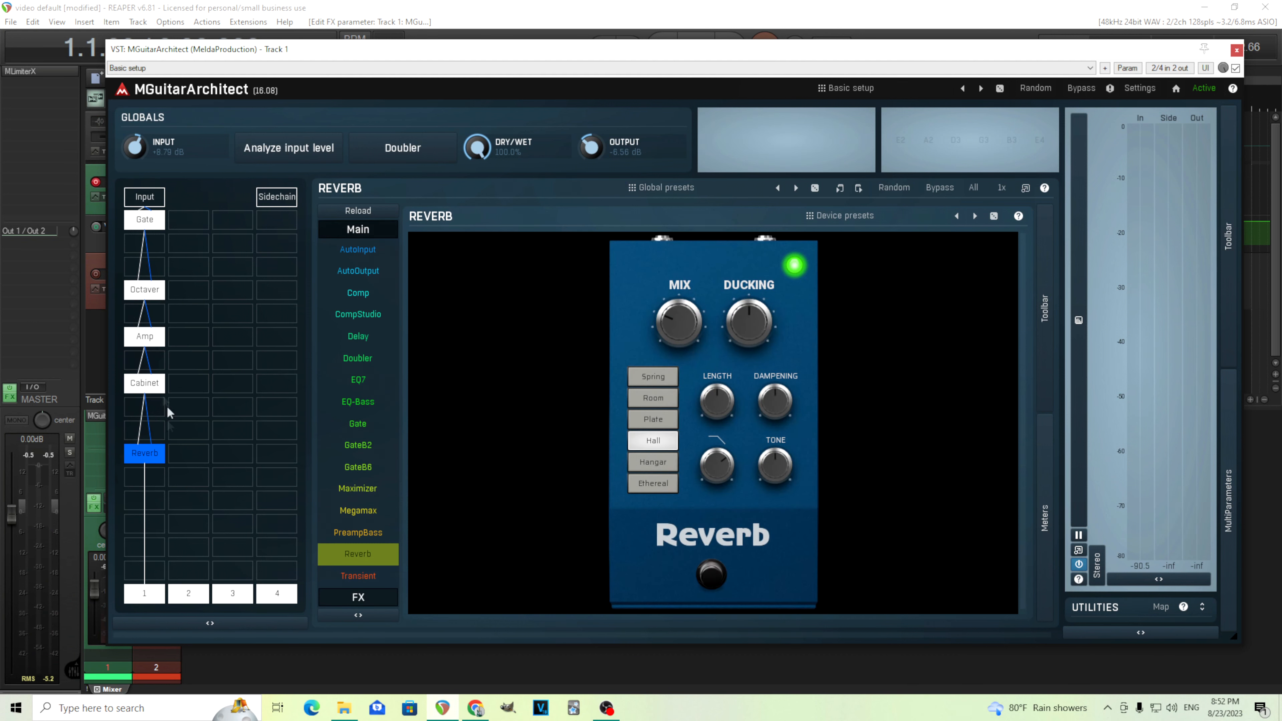
click(151, 343)
Switch the Cabinet to the bass model Thunder and shift its Cabinet Mix point away from the centre
click(147, 385)
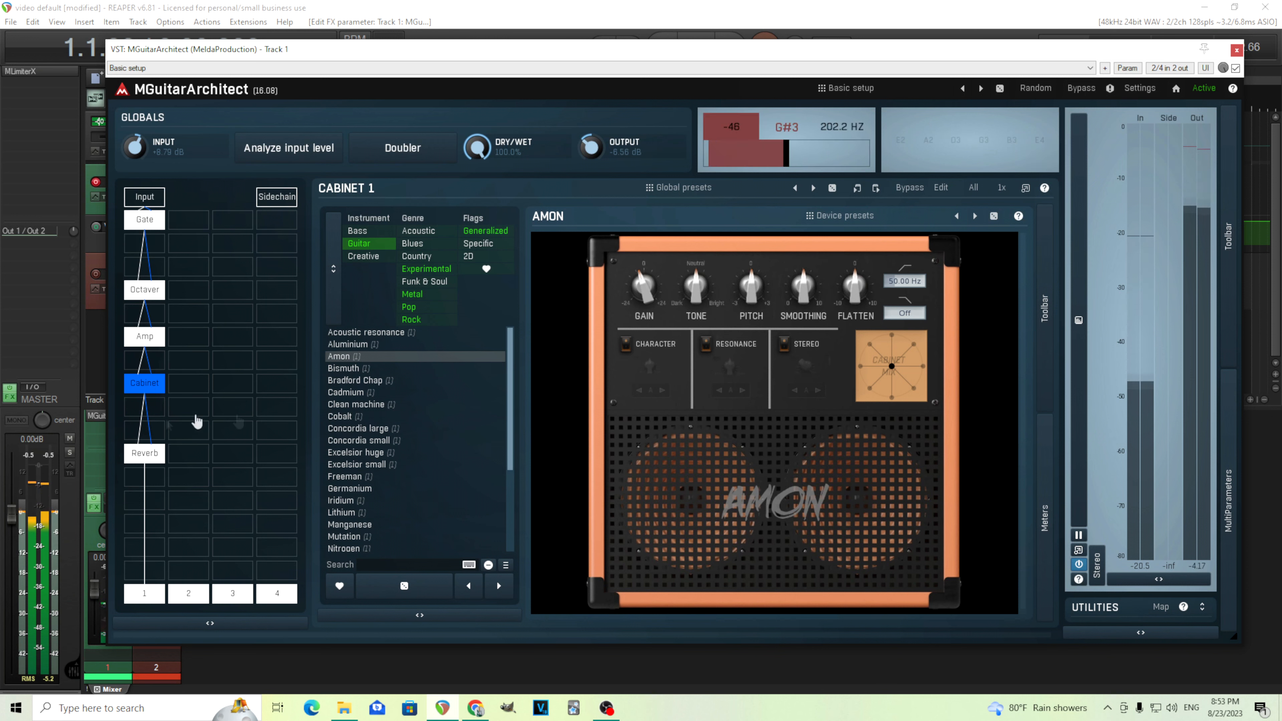
click(357, 230)
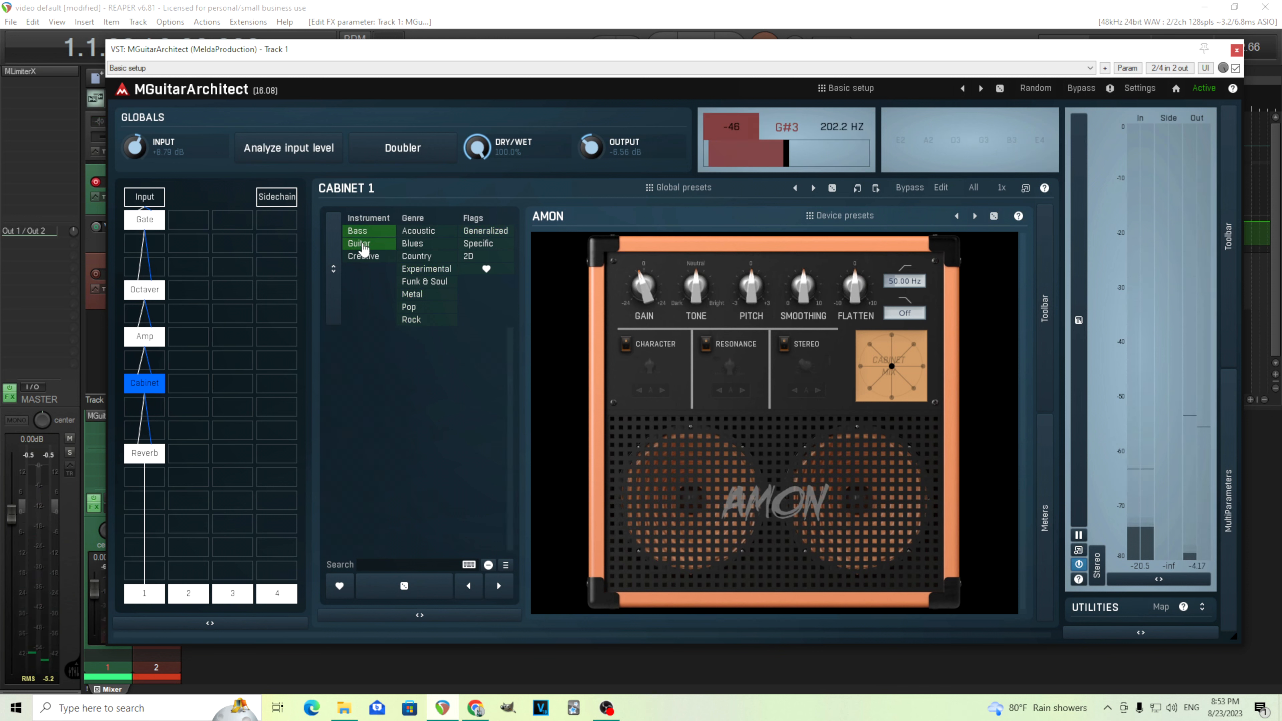
click(359, 243)
click(364, 346)
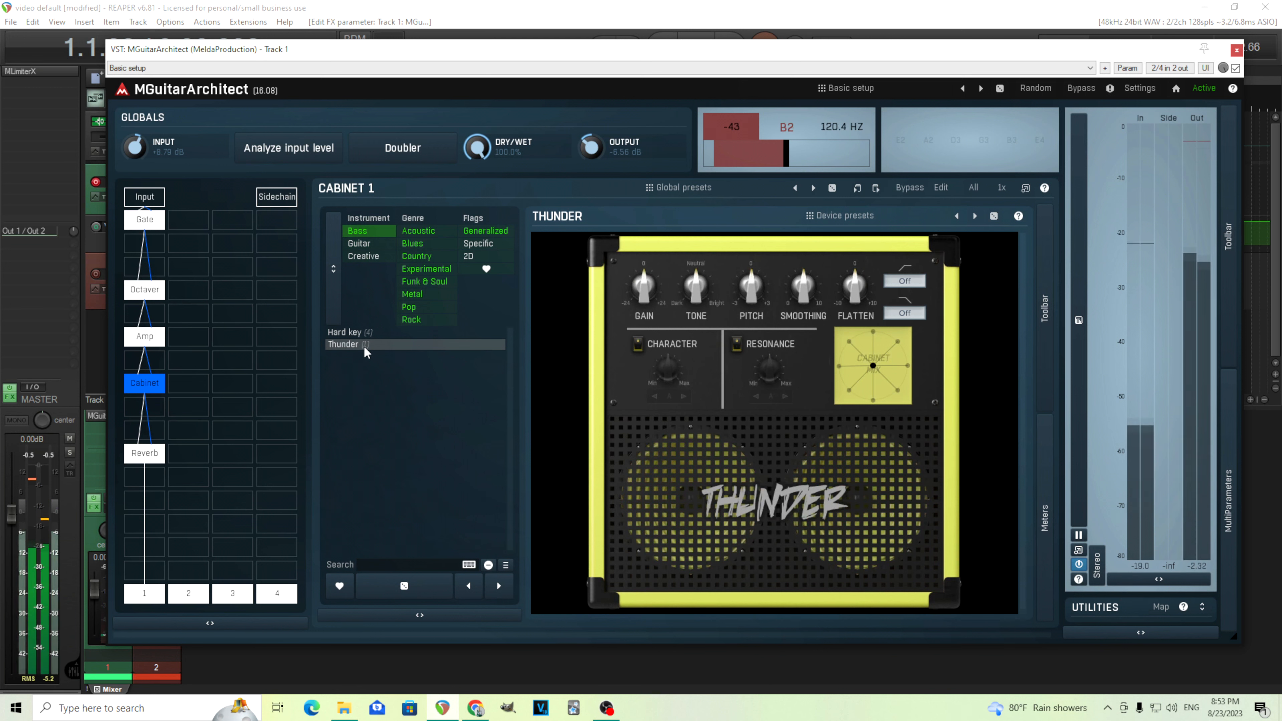
mouse_move(879, 363)
mouse_down()
mouse_move(878, 333)
mouse_move(899, 360)
mouse_up()
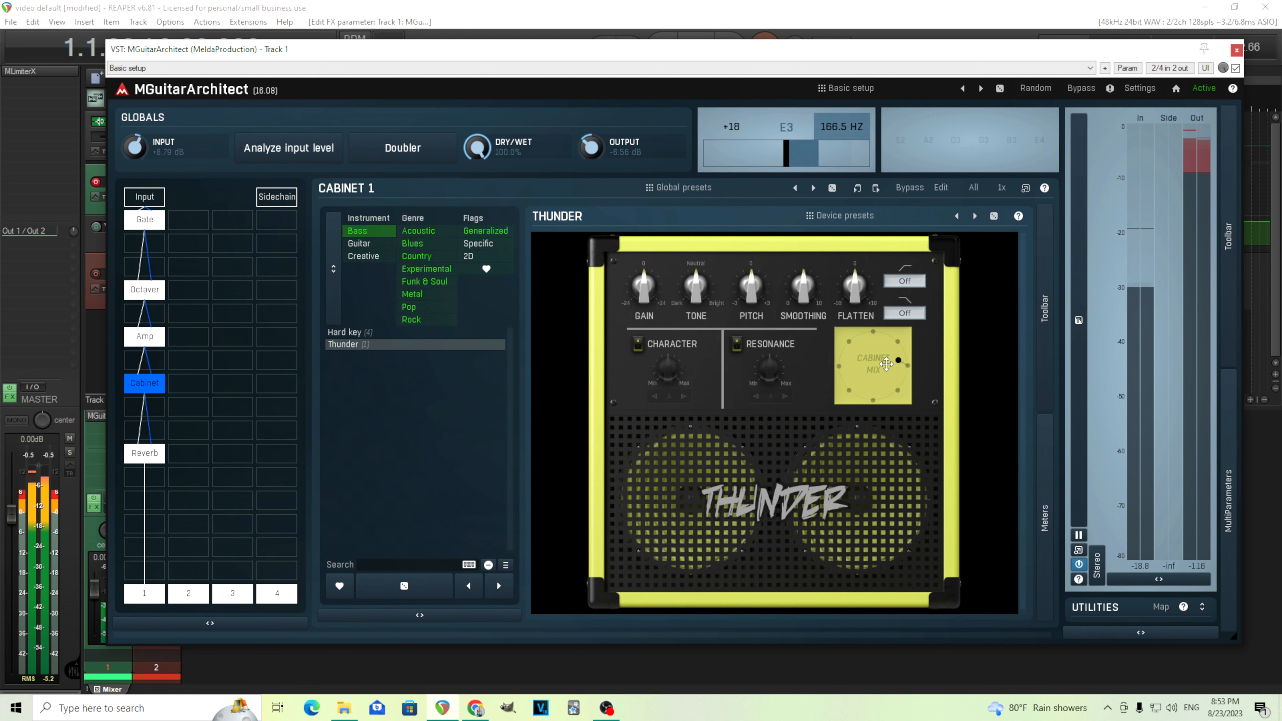
drag(887, 364, 882, 360)
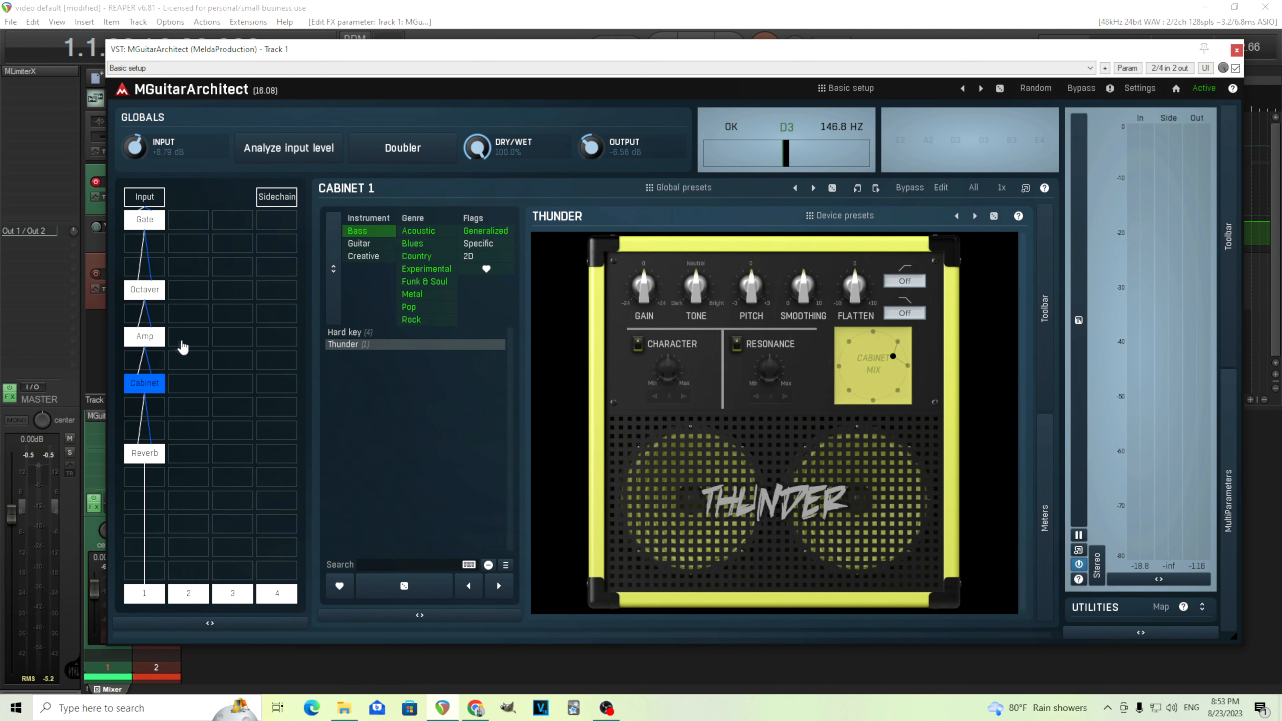
Copy the Amp and paste it into the second column beside the original
right_click(157, 340)
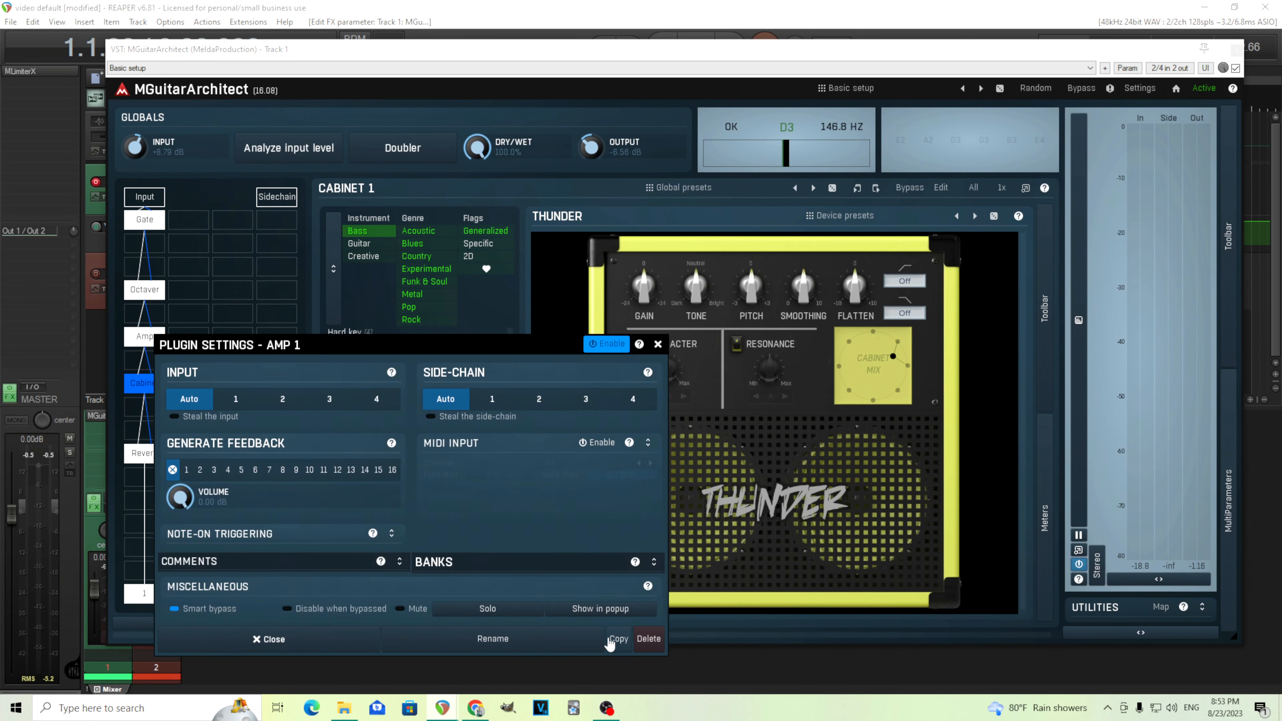
click(658, 344)
click(195, 340)
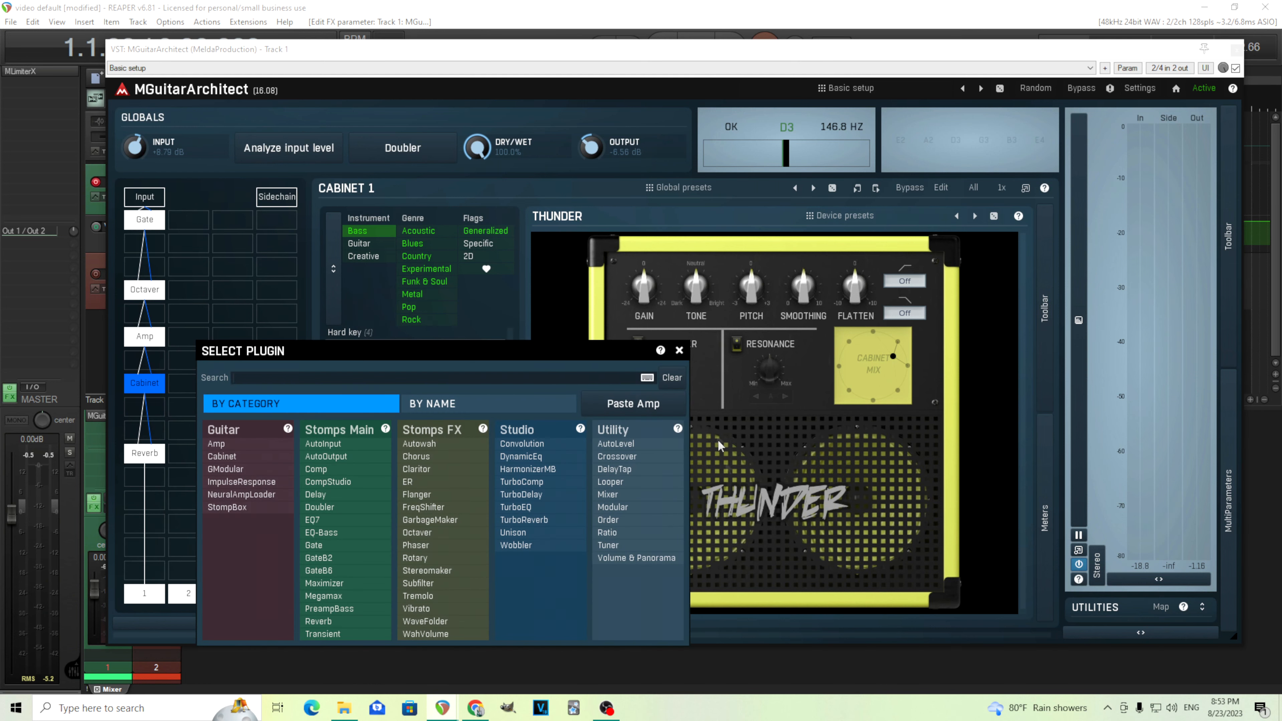
click(662, 406)
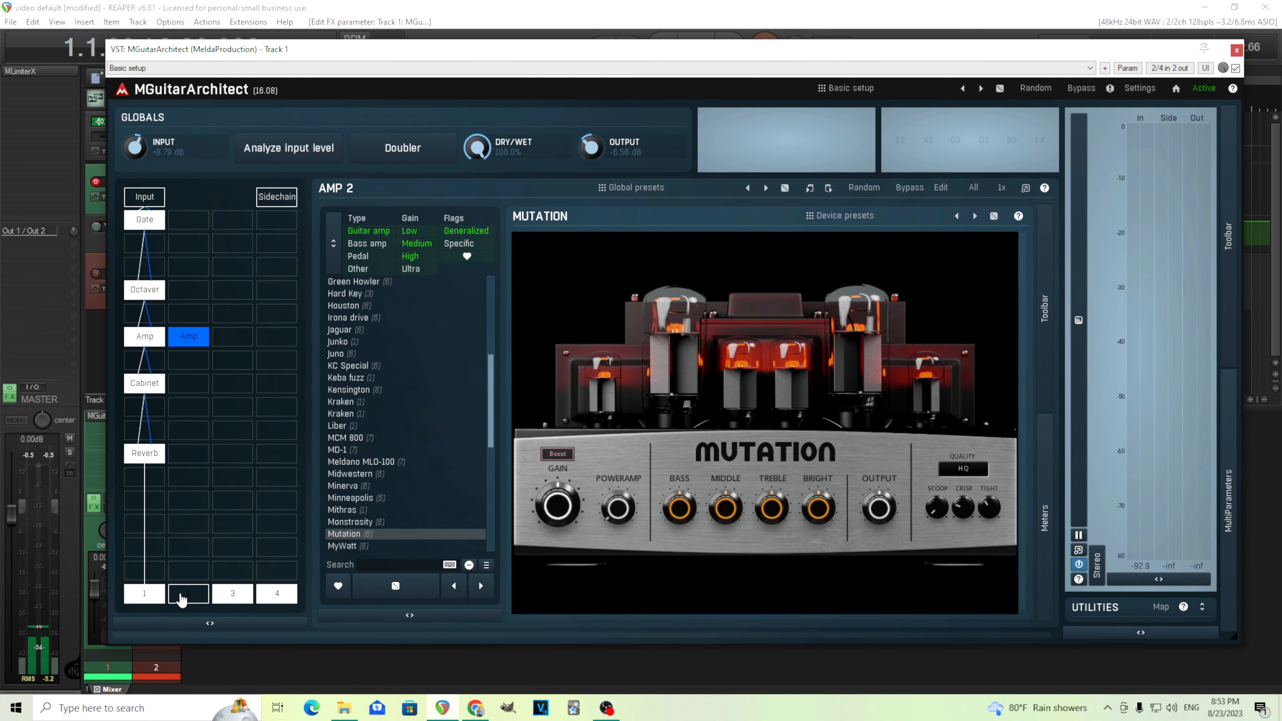
Copy the Thunder Cabinet and paste it into the second column below the second Amp
click(152, 384)
right_click(151, 384)
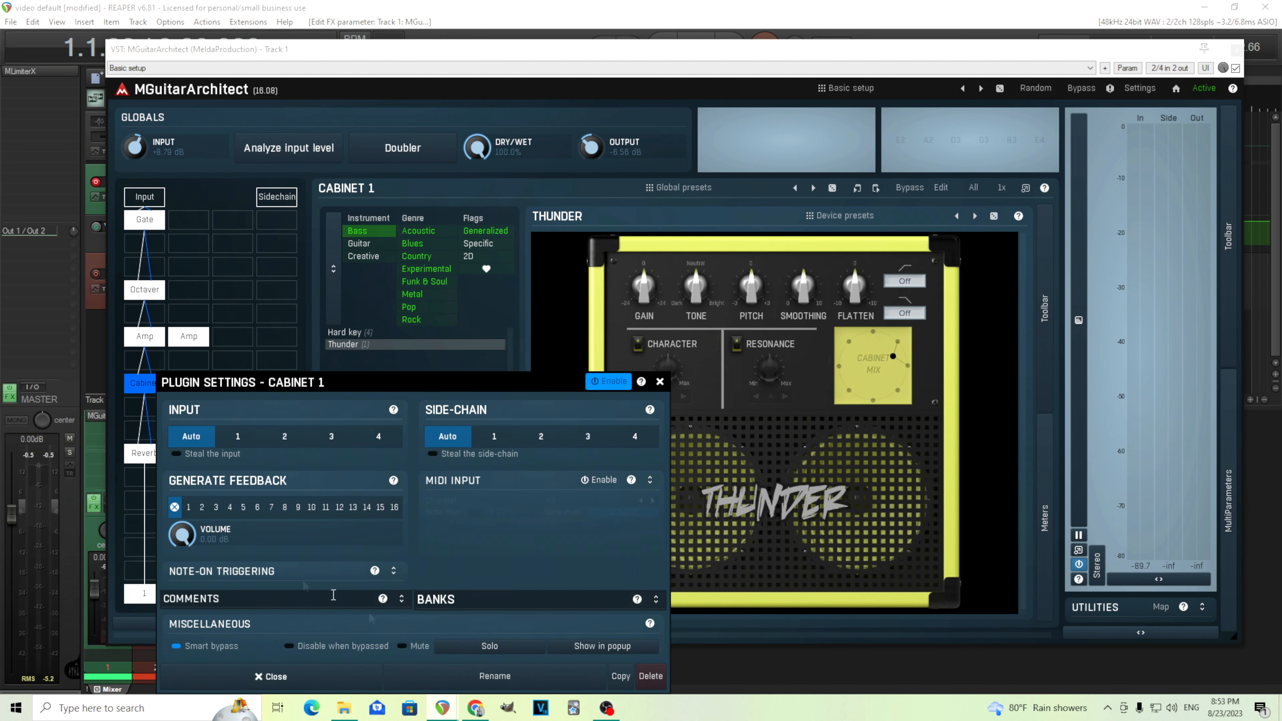
click(660, 382)
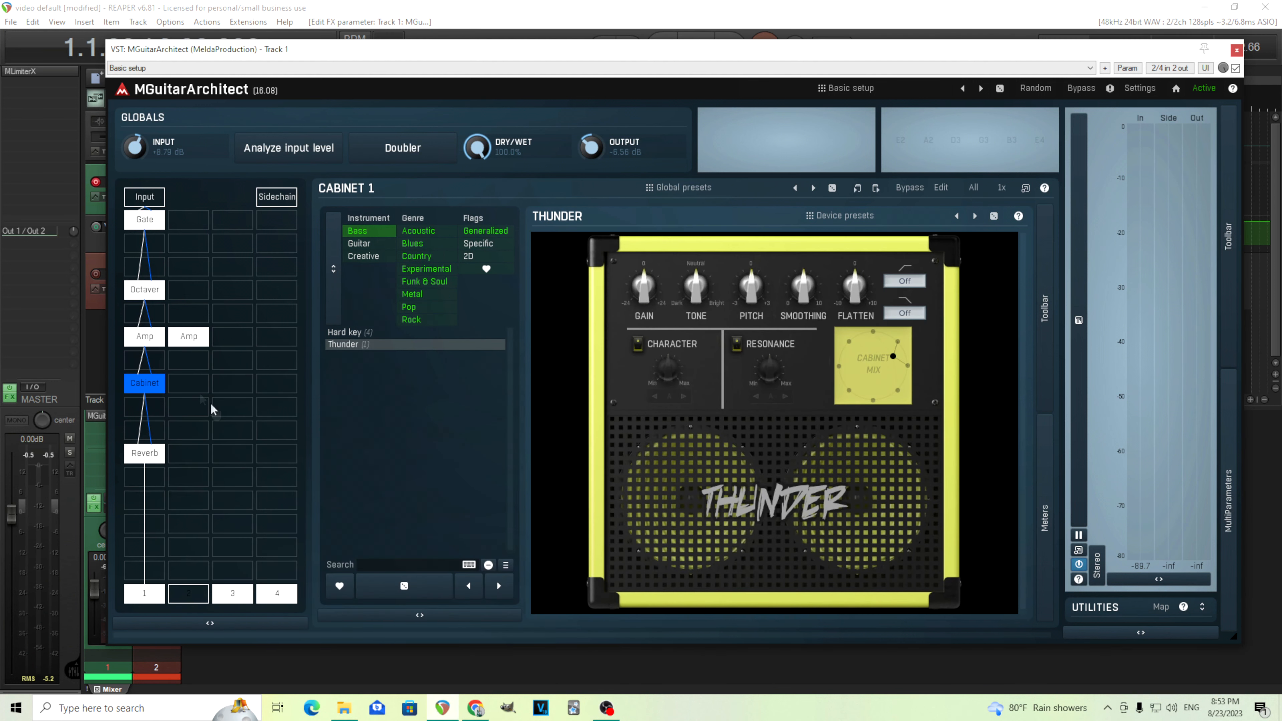
click(186, 382)
click(625, 445)
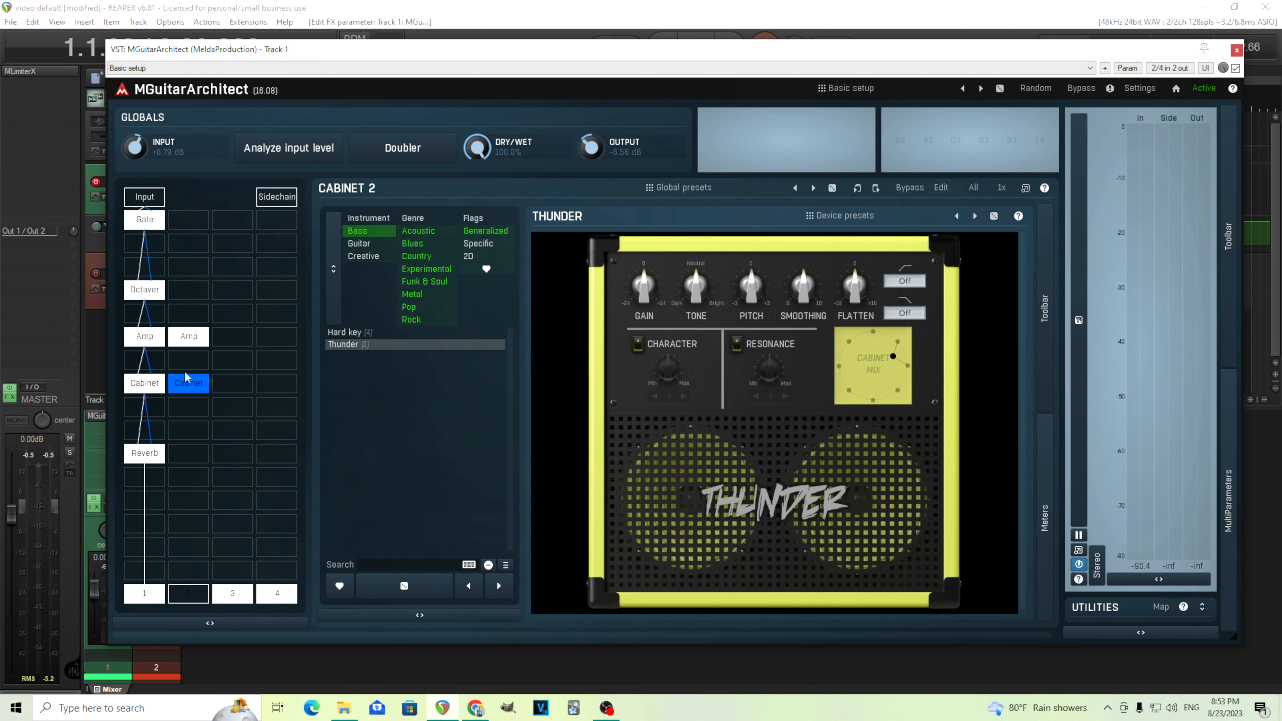
Change the second column's Cabinet to the guitar model Aluminium, disable output 1 and enable output 2
click(145, 387)
click(204, 387)
click(370, 246)
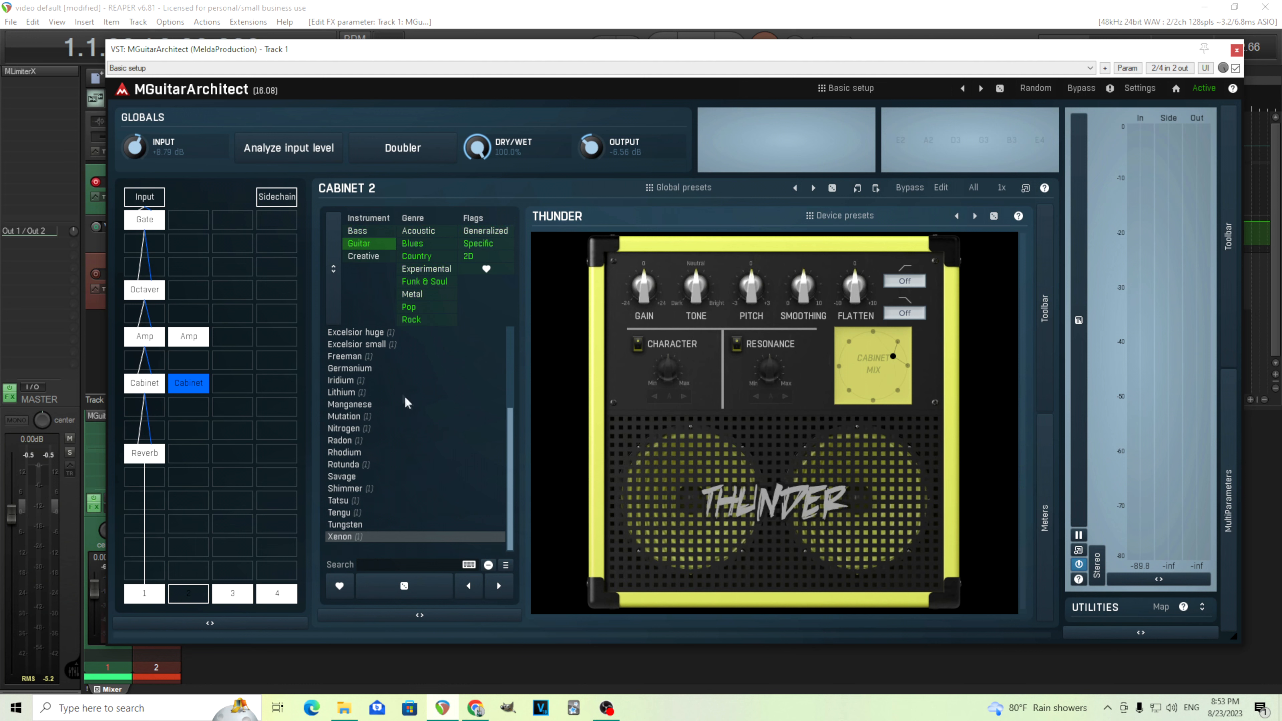
scroll(403, 399, up, 5)
click(379, 346)
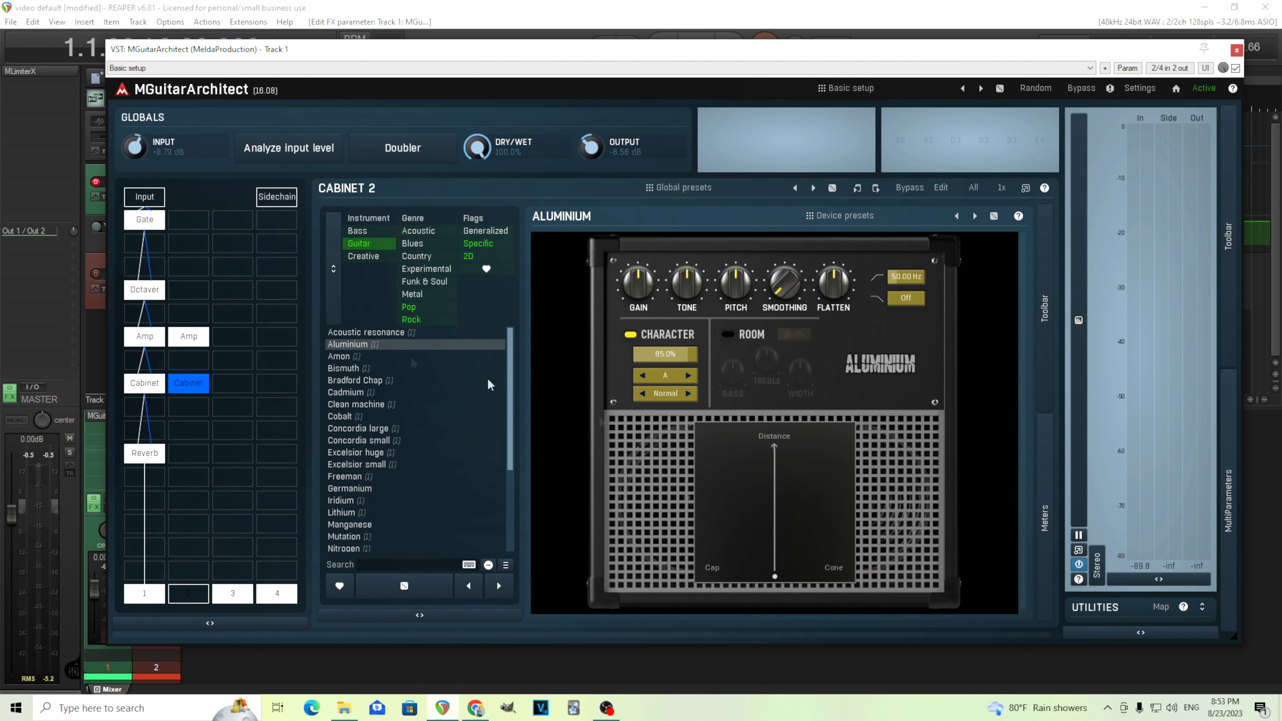
click(153, 596)
click(197, 598)
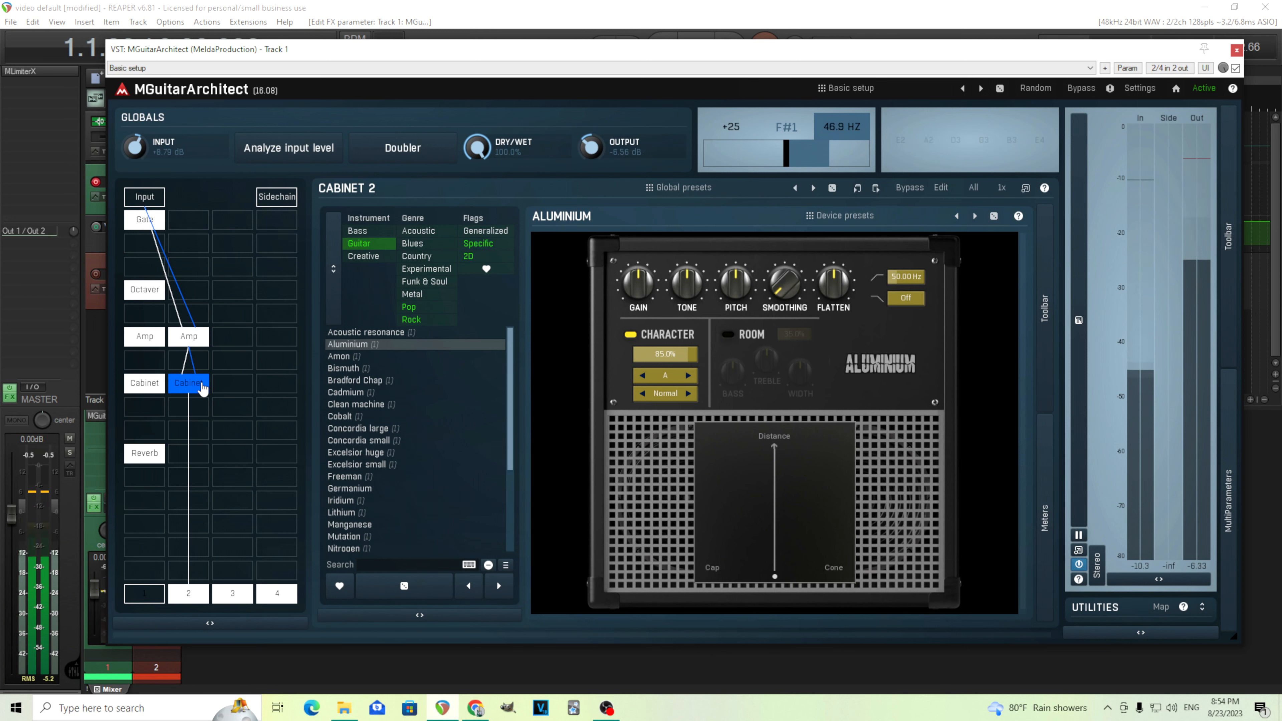
Insert a Subfilter pedal above the second Amp, beside the Octaver, and lower its Feedback to just past the middle
click(185, 291)
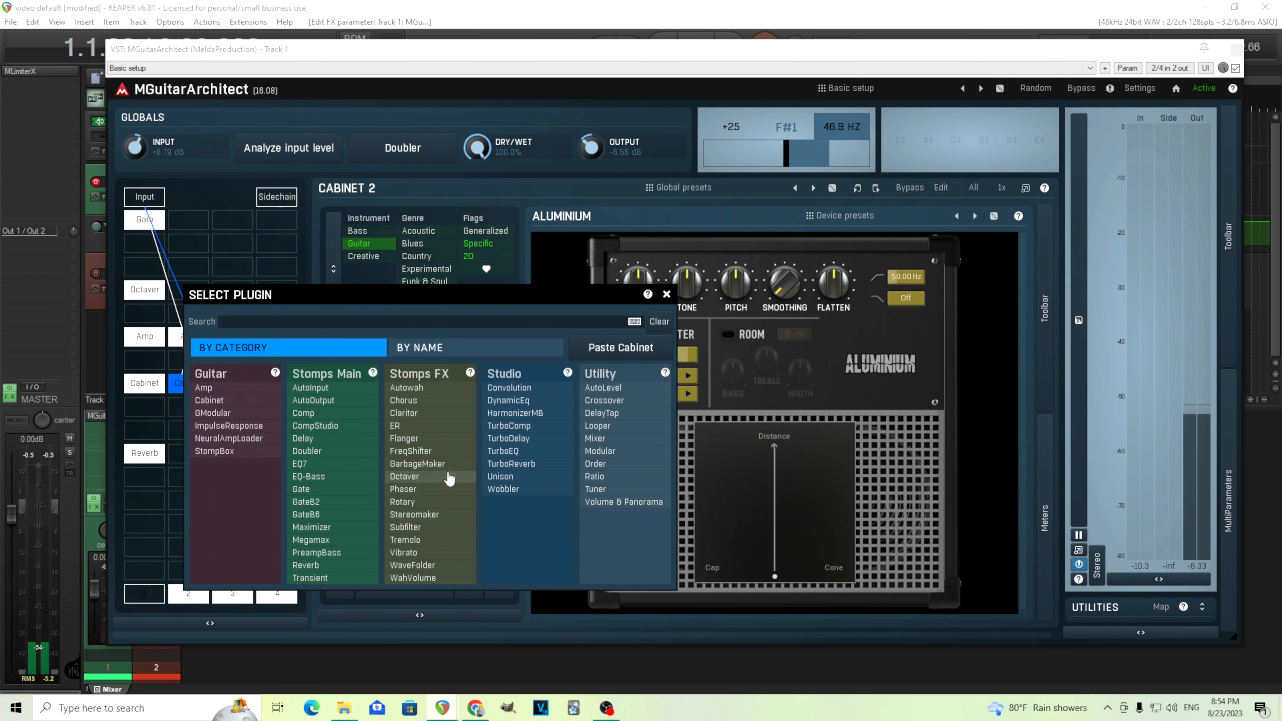
click(431, 521)
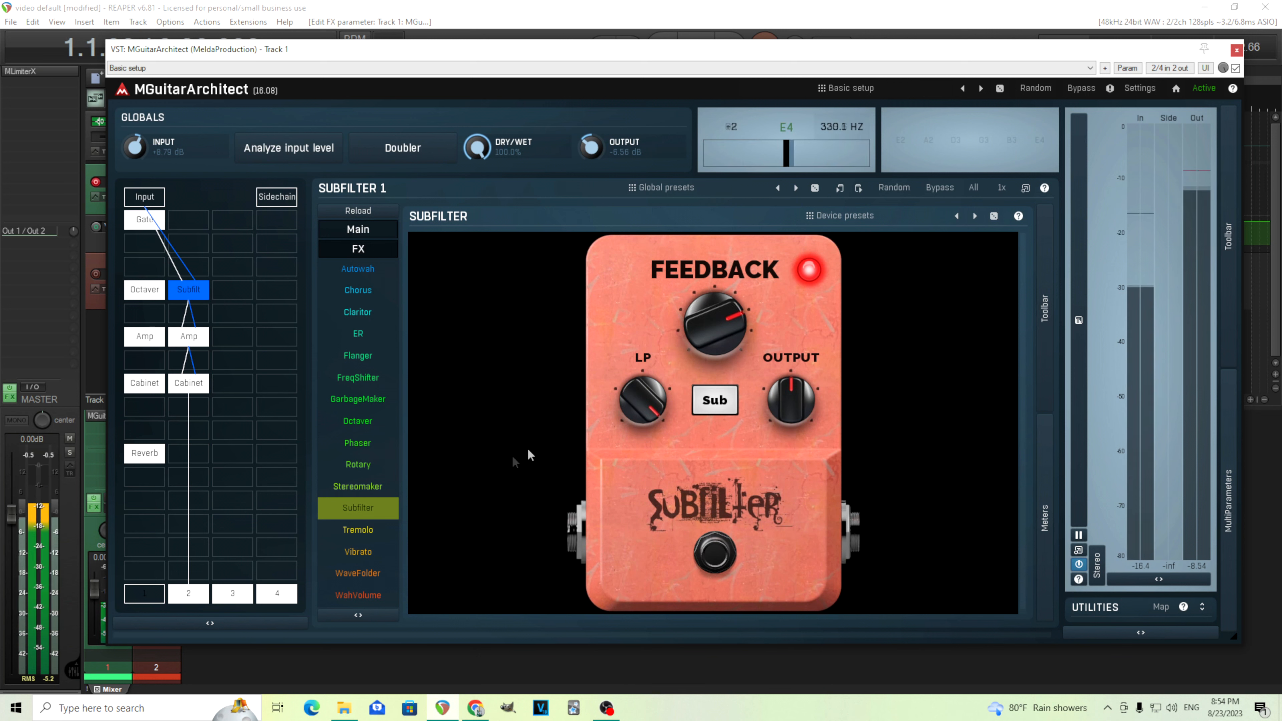
drag(730, 323, 730, 337)
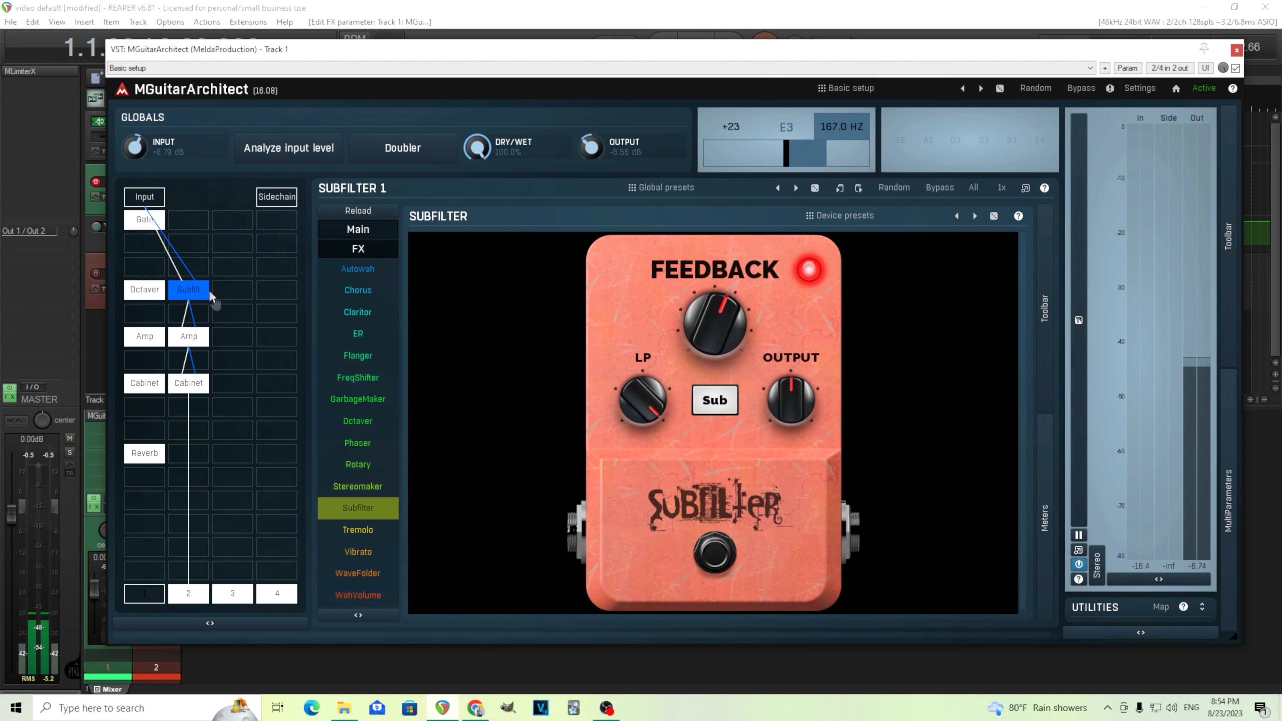
Set the Subfilter's input to 1 so it is fed from the Gate, and re-enable output 1
right_click(184, 298)
drag(230, 310, 455, 281)
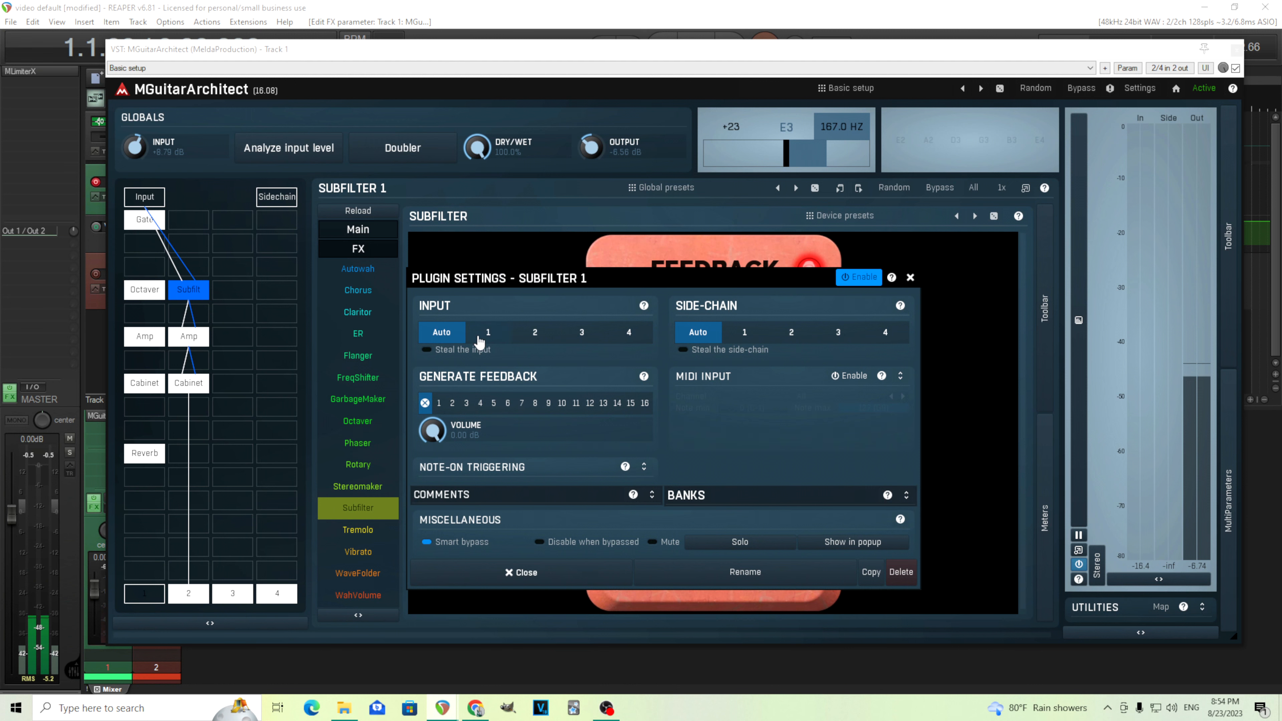
click(481, 334)
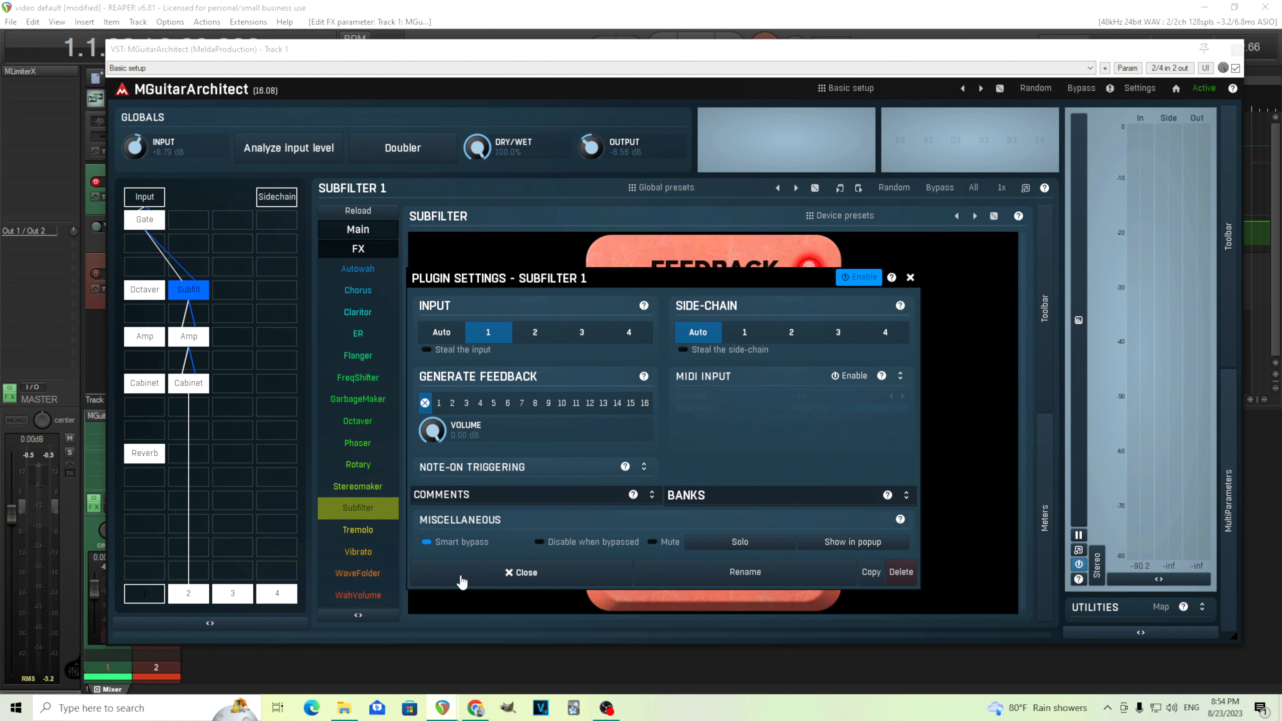
click(520, 573)
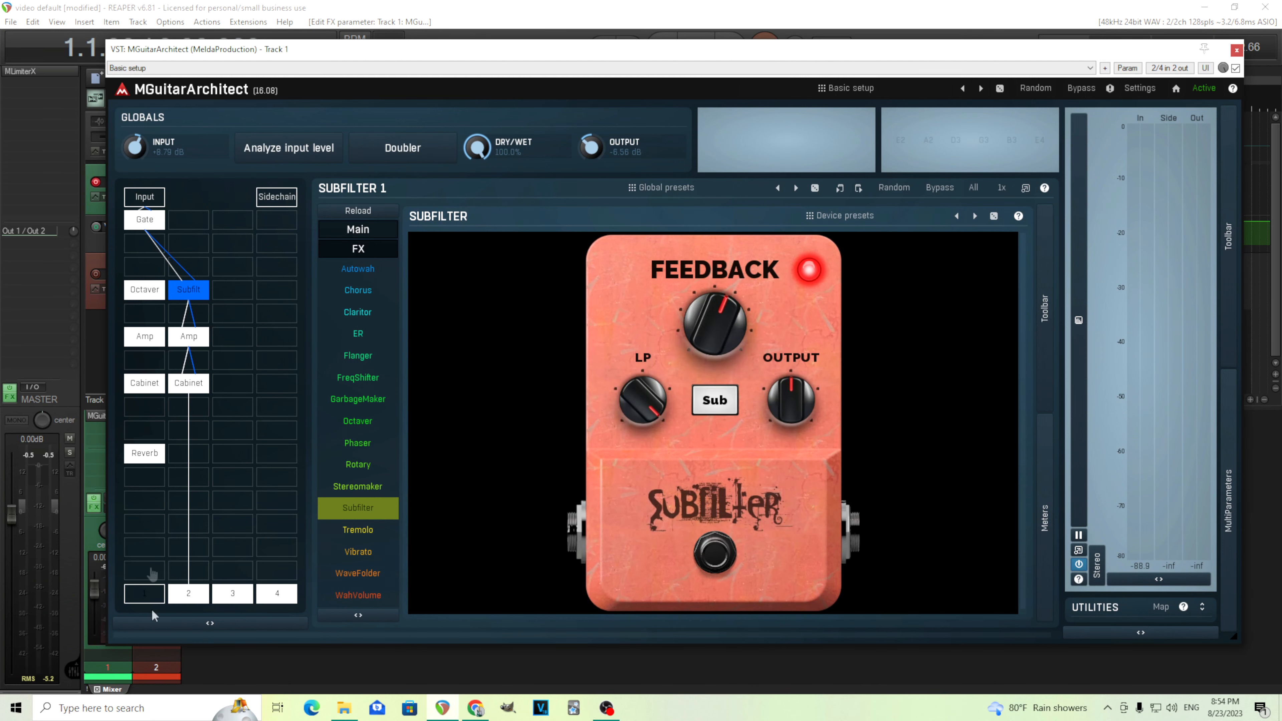
click(151, 596)
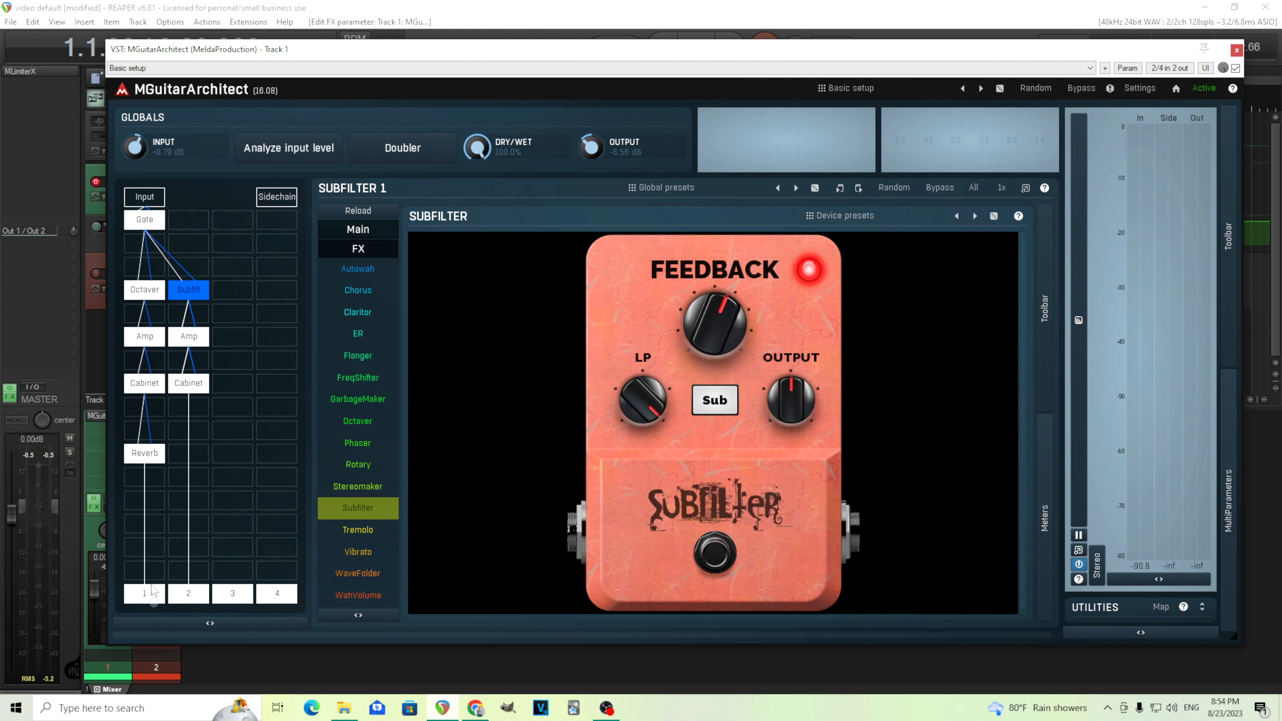
Move the Reverb down one slot and insert a Ratio module between the first Cabinet and the Reverb
click(158, 458)
drag(158, 458, 155, 476)
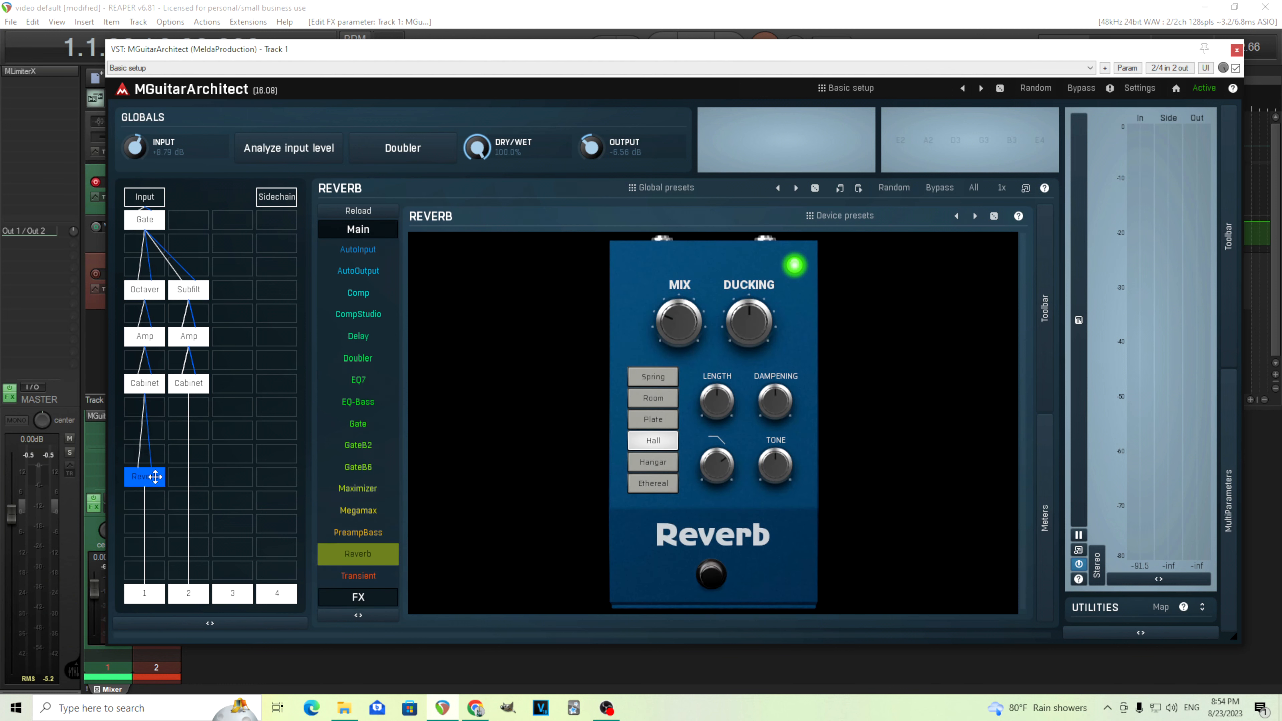
click(153, 432)
click(580, 581)
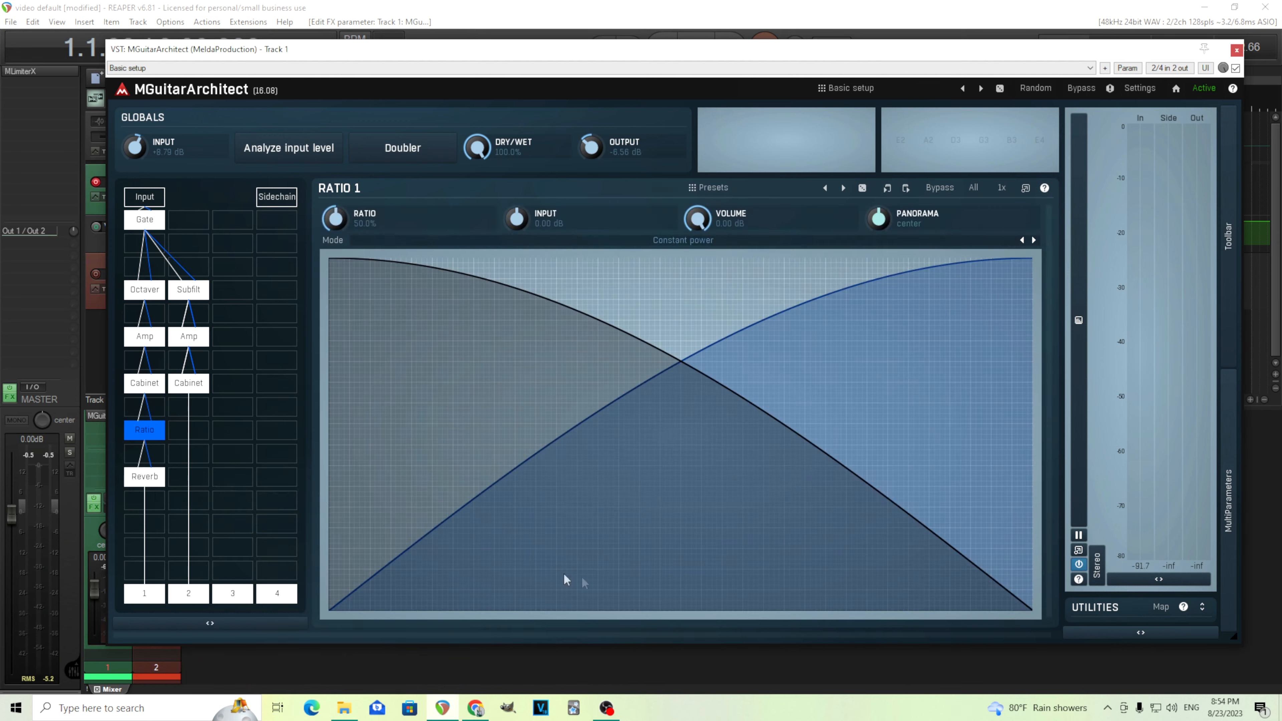
Set the Ratio module's side-chain to 2 and enable Steal the side-chain
right_click(157, 438)
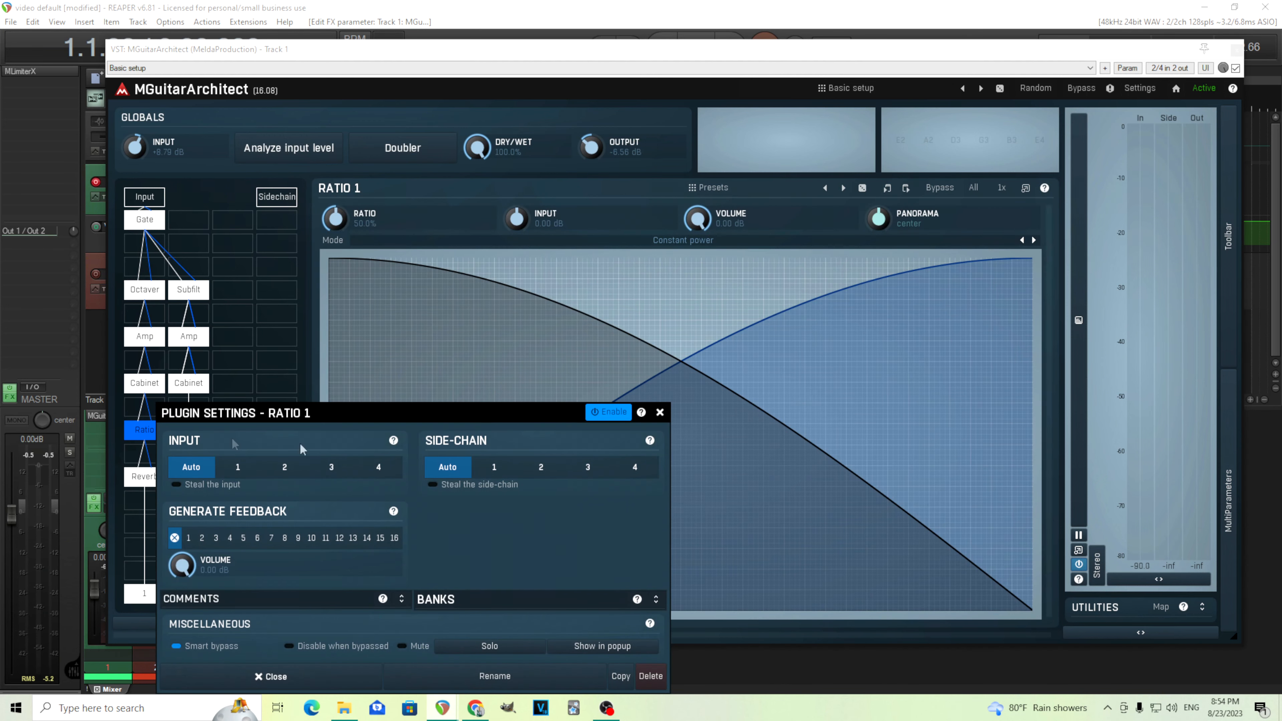
drag(488, 417, 738, 343)
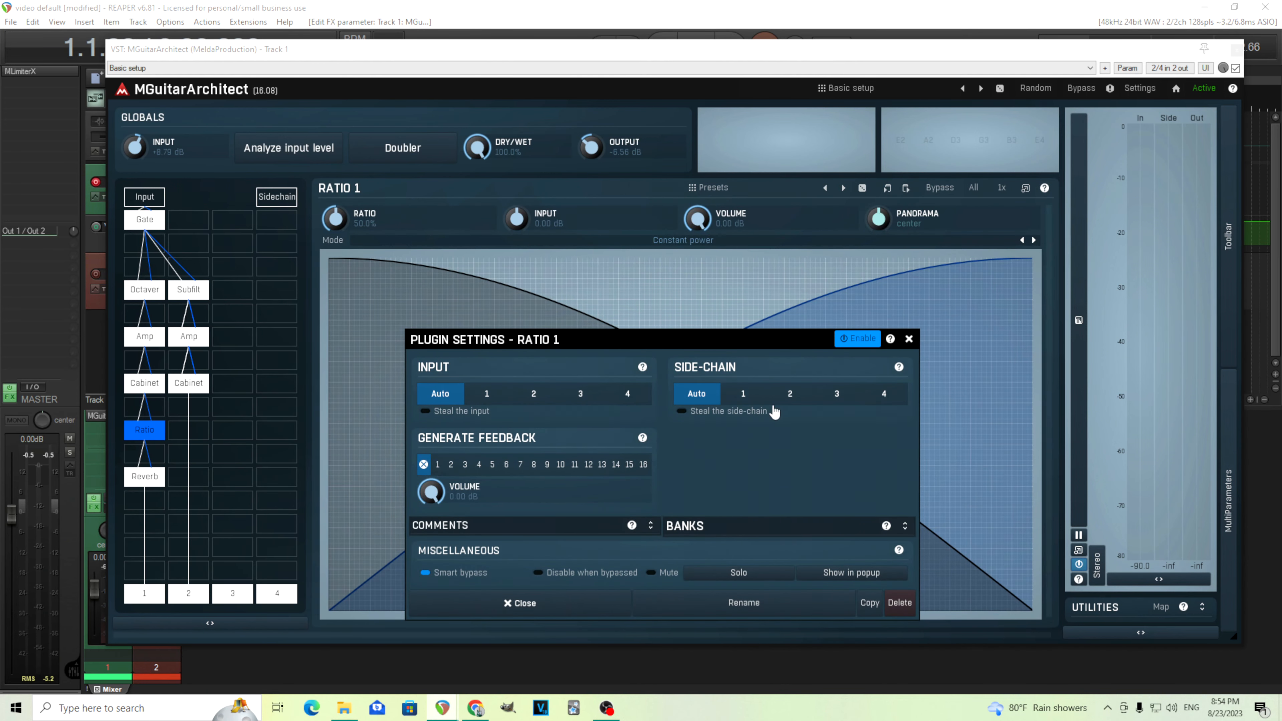
click(789, 394)
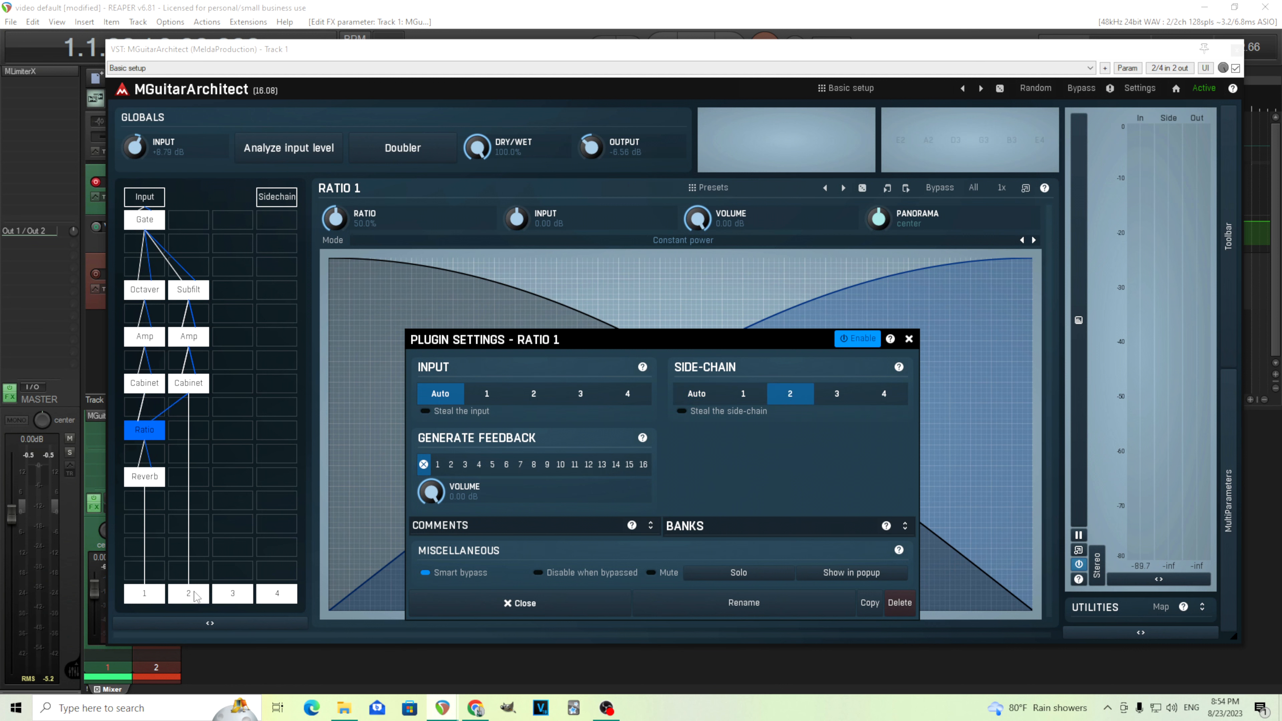
click(736, 415)
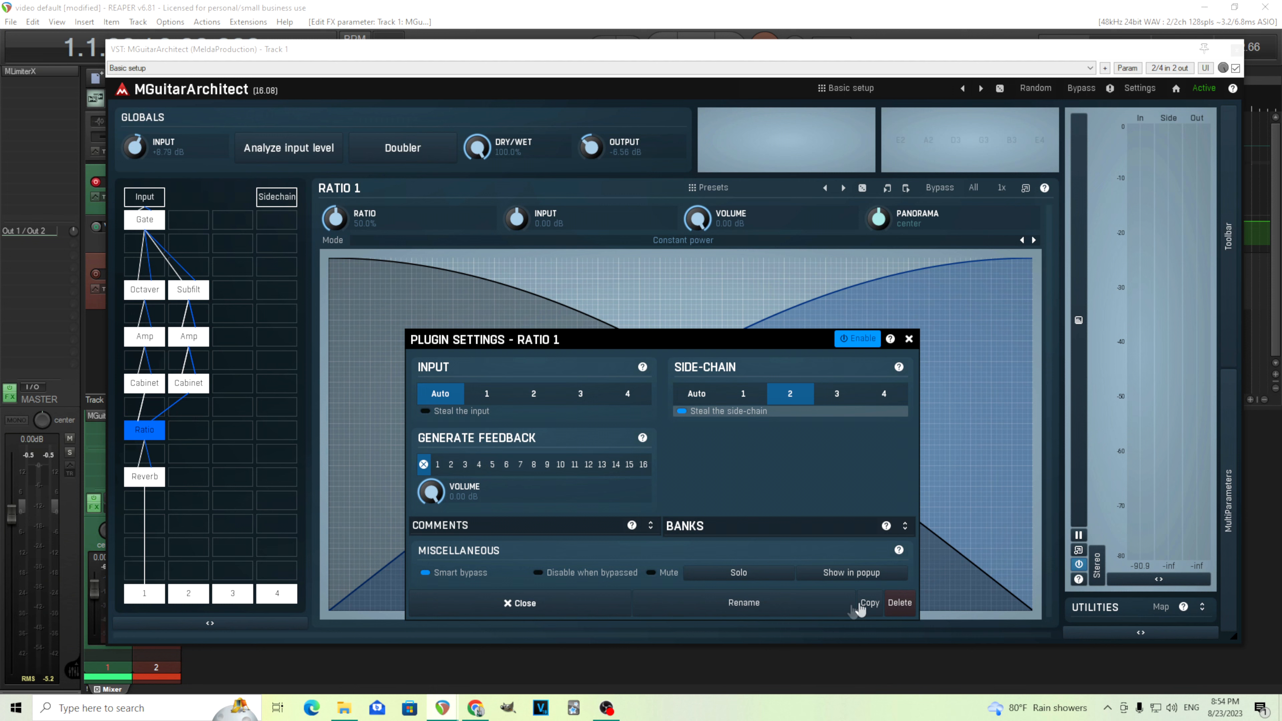
click(509, 601)
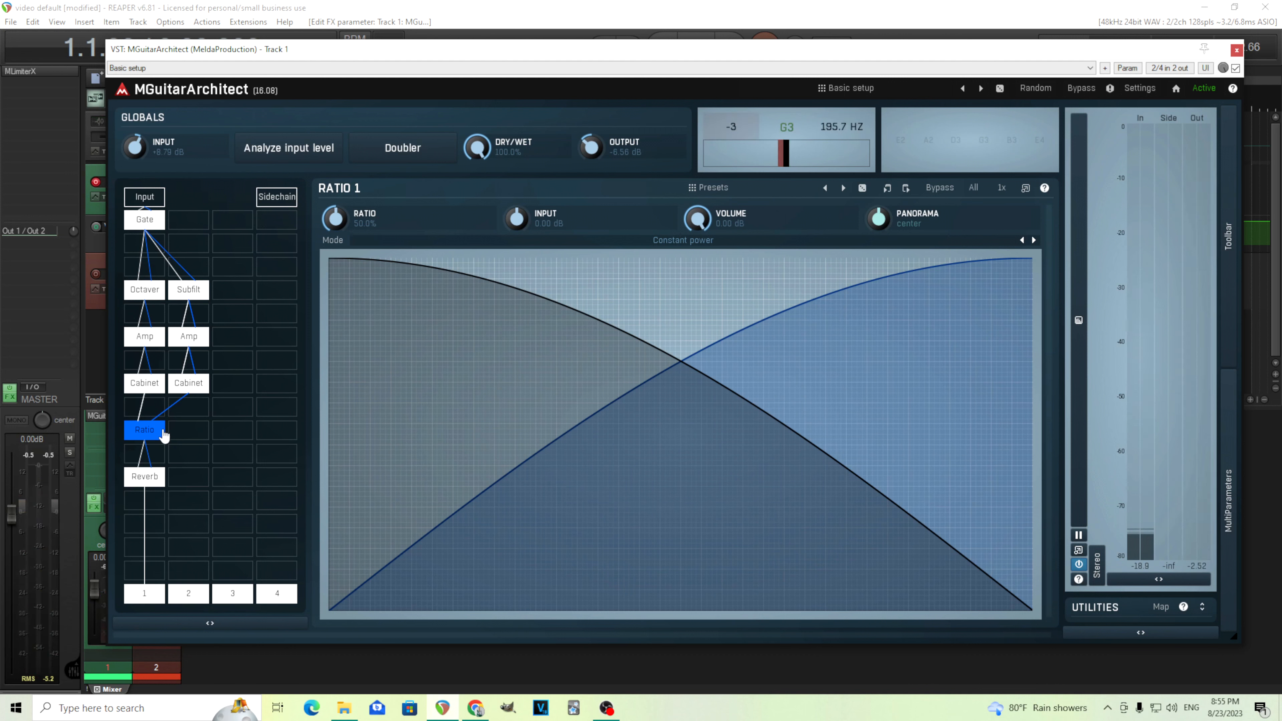
Set the Ratio module's Ratio to about 78% and toggle the Subfilter's Sub option
drag(335, 218, 327, 206)
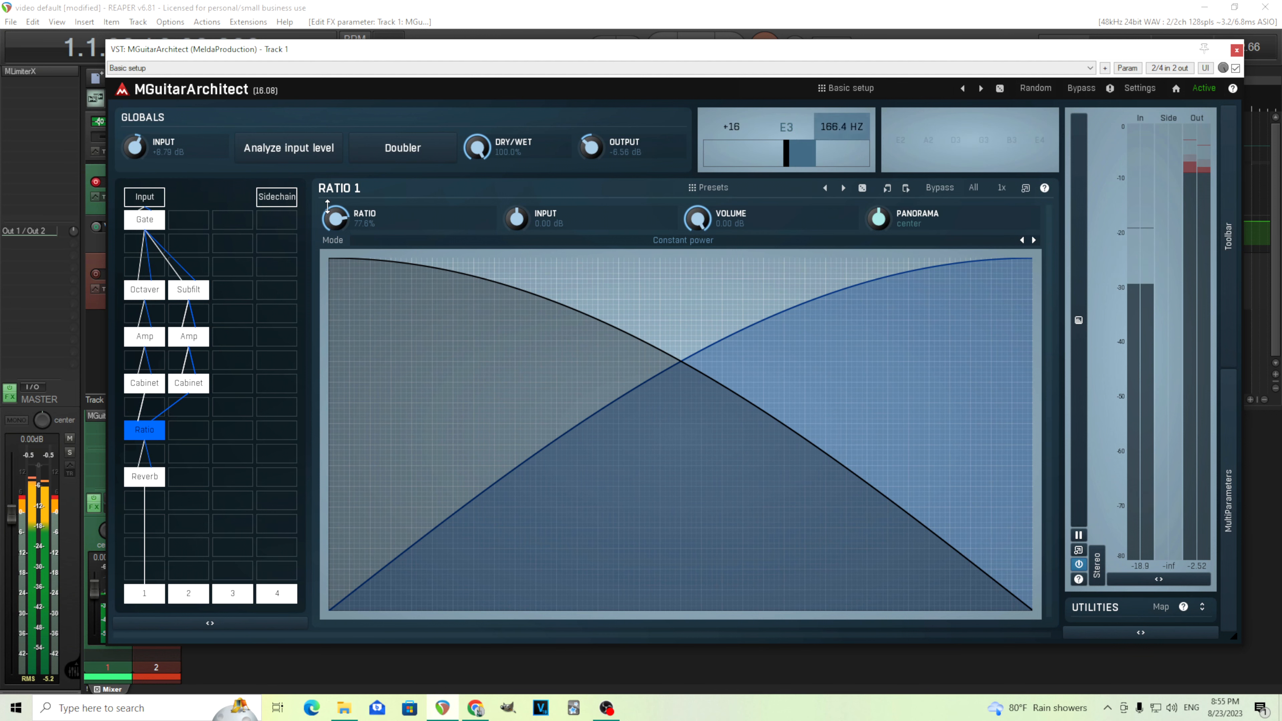
click(188, 289)
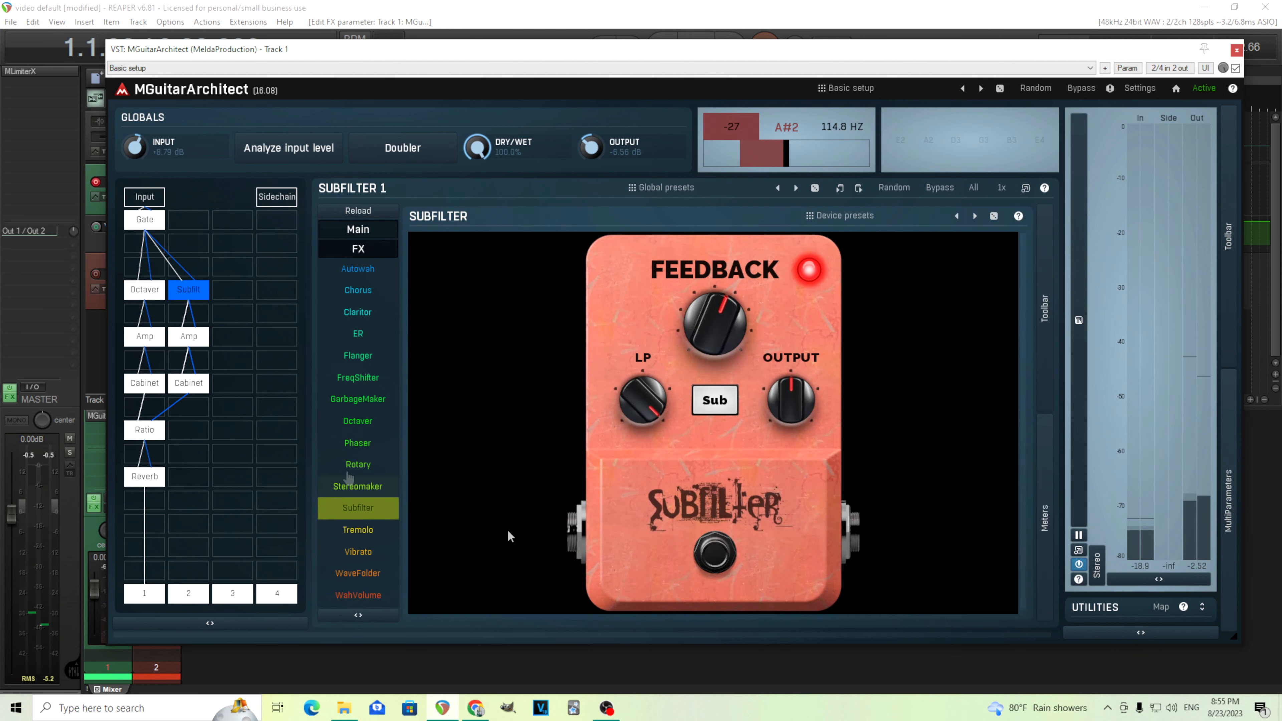
click(723, 402)
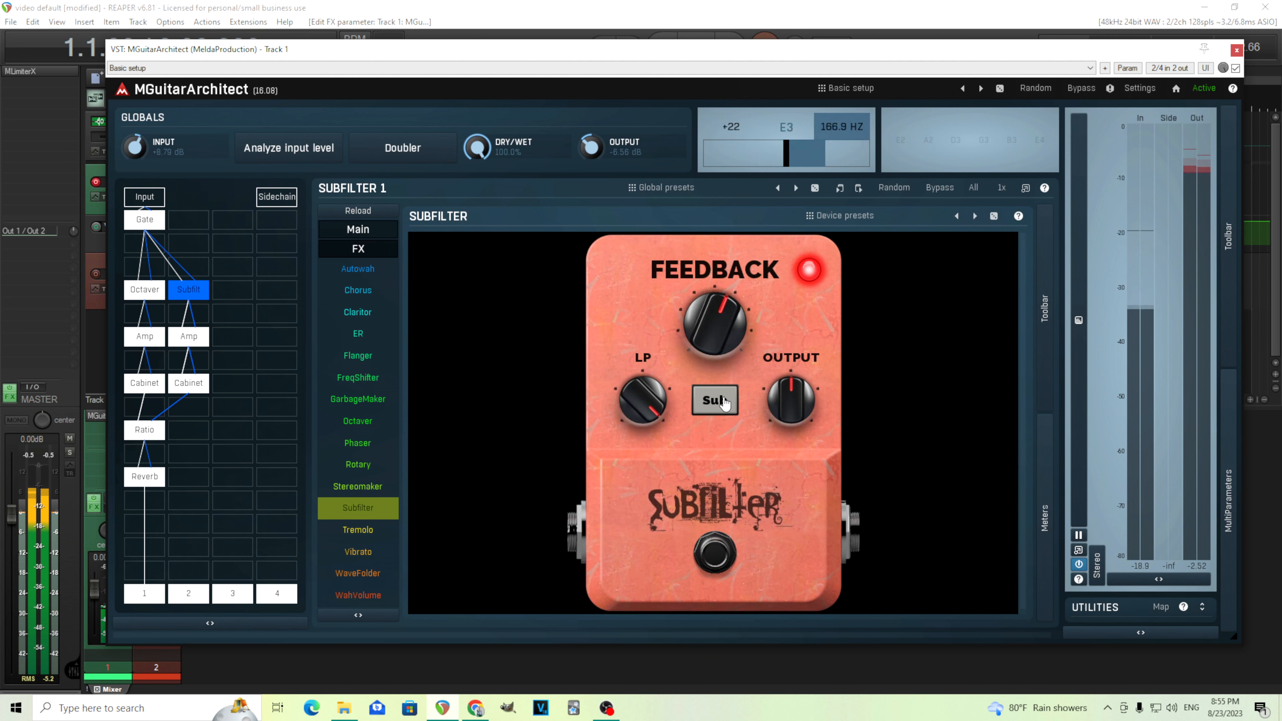
Insert a Vibrato pedal between the second Amp and its Cabinet, and adjust its Rate and Depth
click(203, 358)
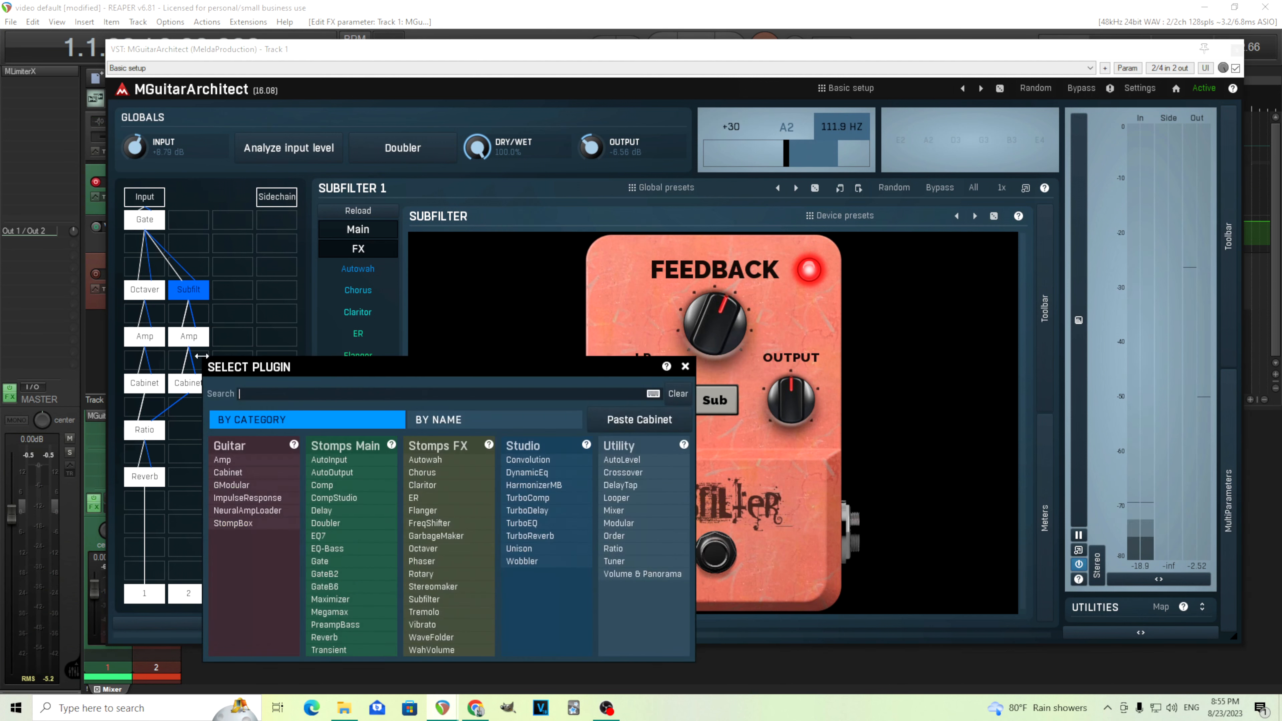
click(456, 626)
drag(735, 384, 736, 348)
drag(678, 378, 678, 420)
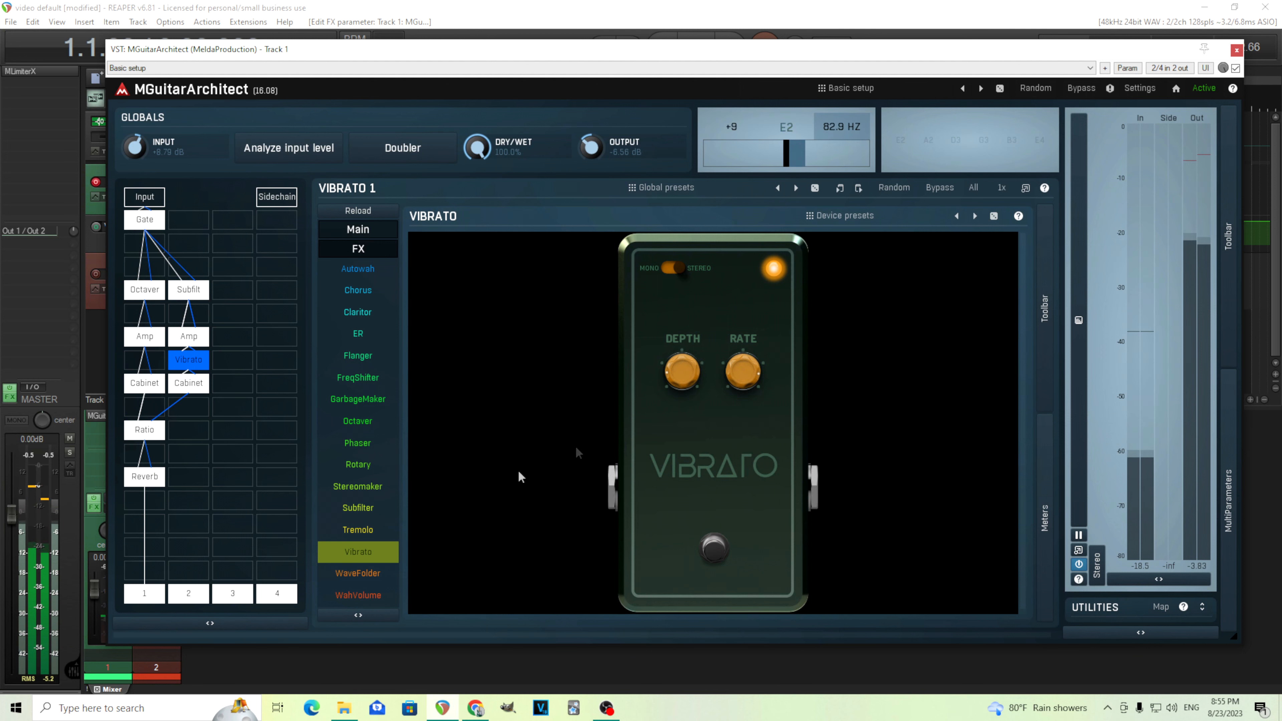
Open the Ratio module's controls
click(150, 430)
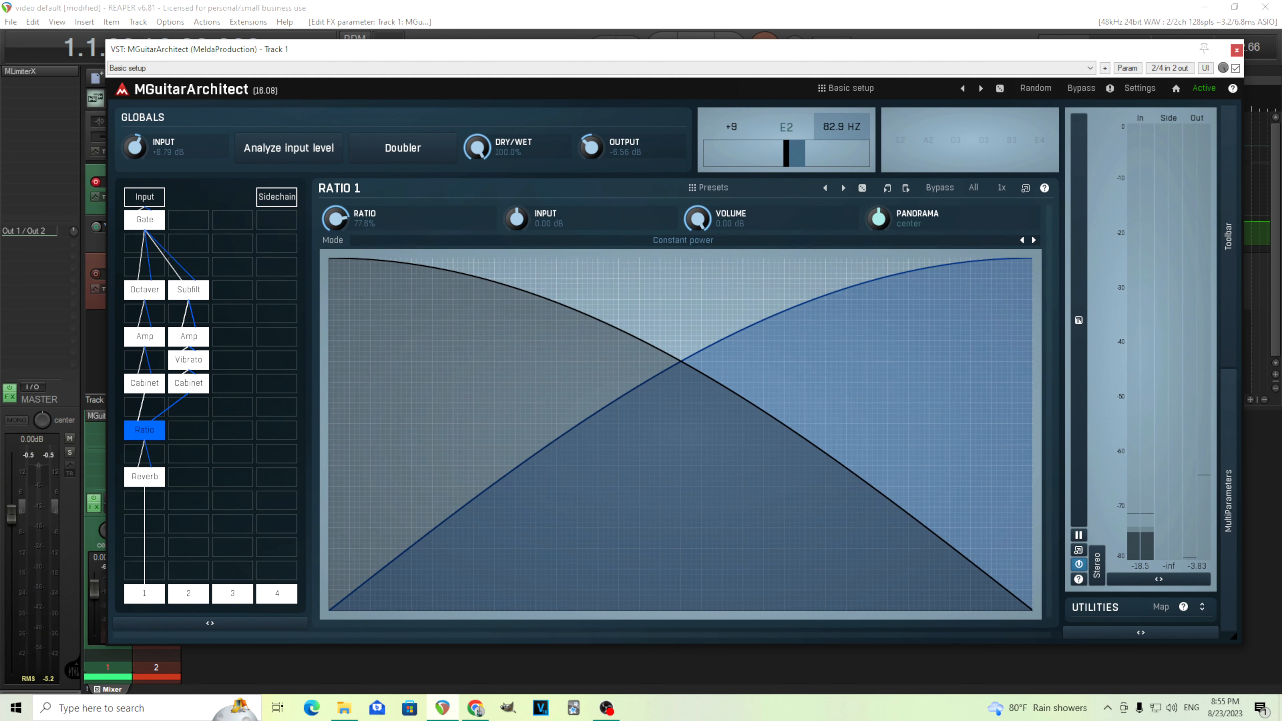